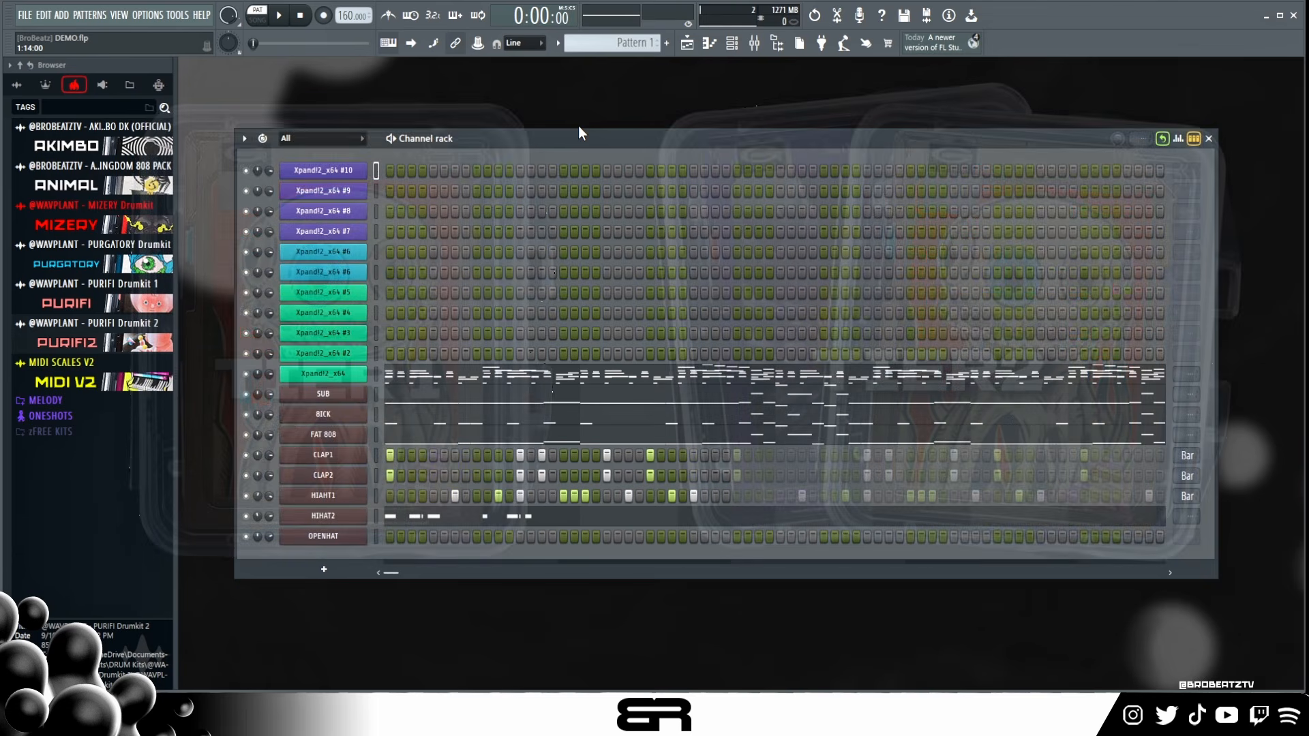
- Open the first Xpand!2_x64 channel's instrument and check its loaded preset and the preset category list
left_click_drag(614, 136, 622, 126)
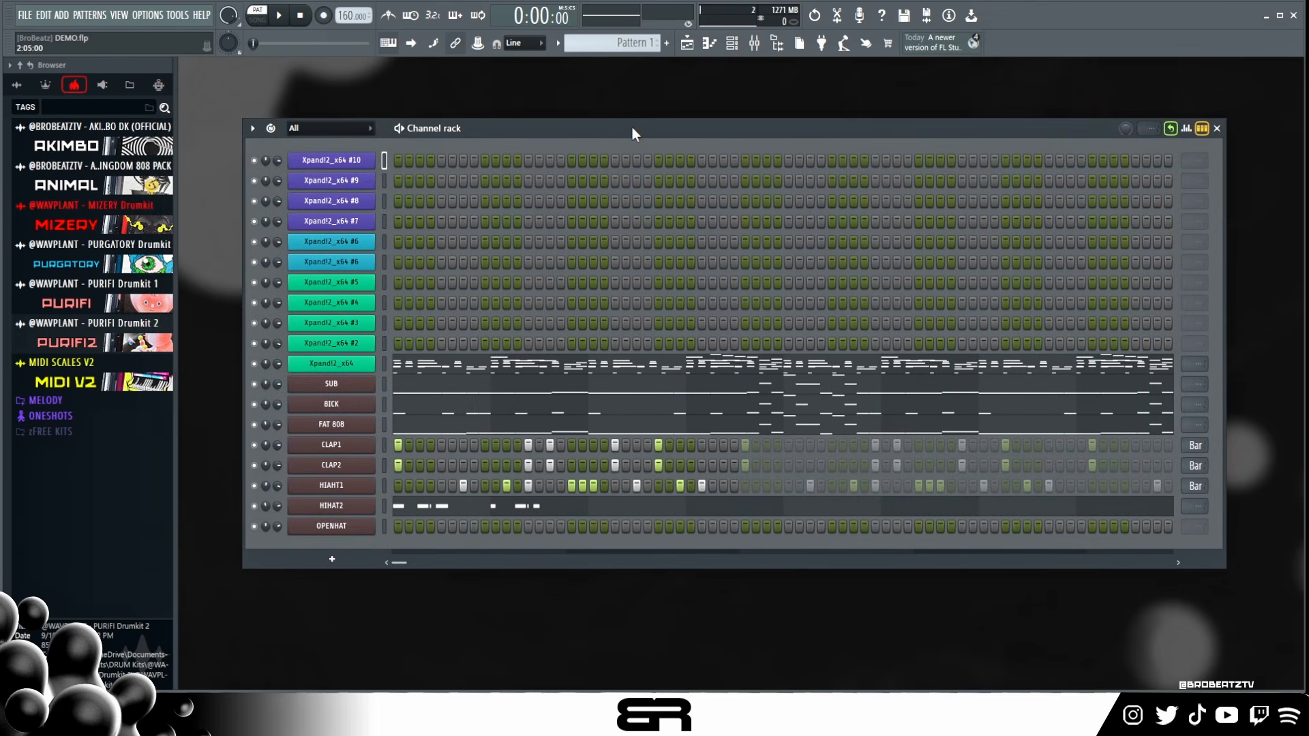
left_click_drag(632, 127, 591, 140)
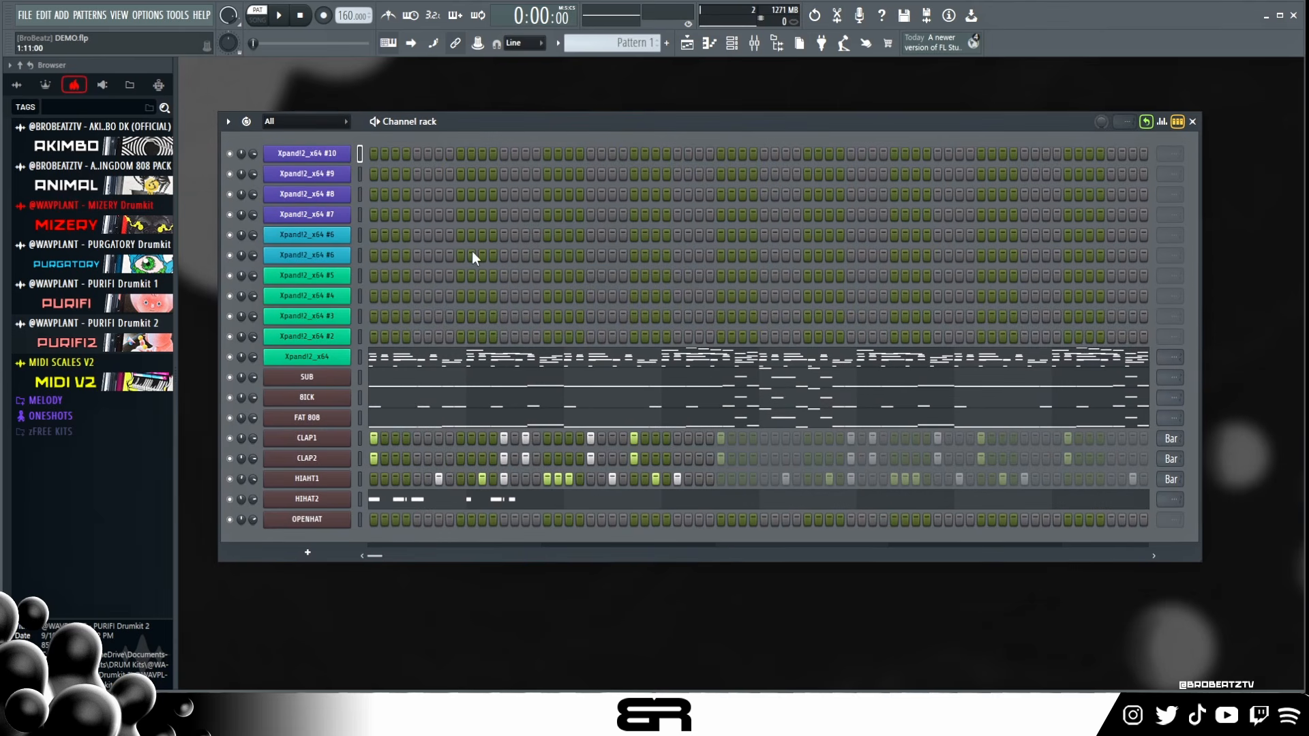
left_click(290, 360)
left_click_drag(687, 155, 645, 82)
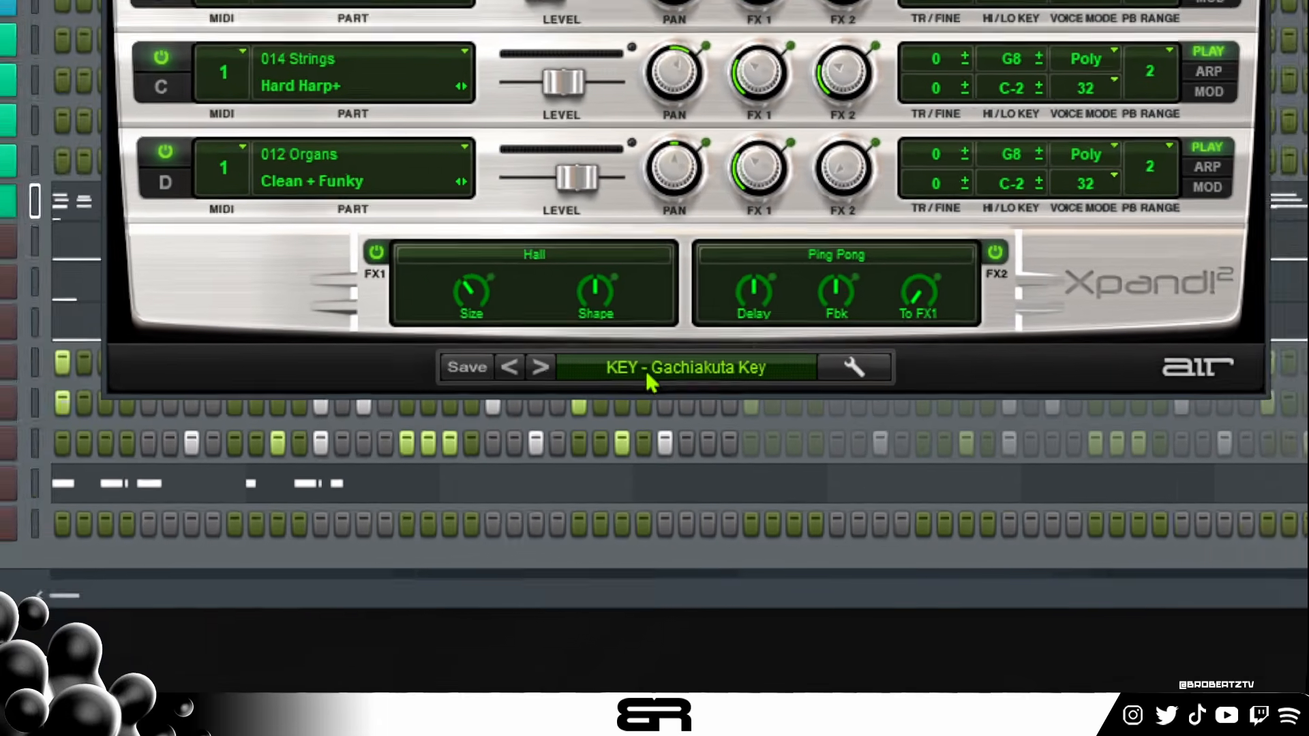
left_click(591, 397)
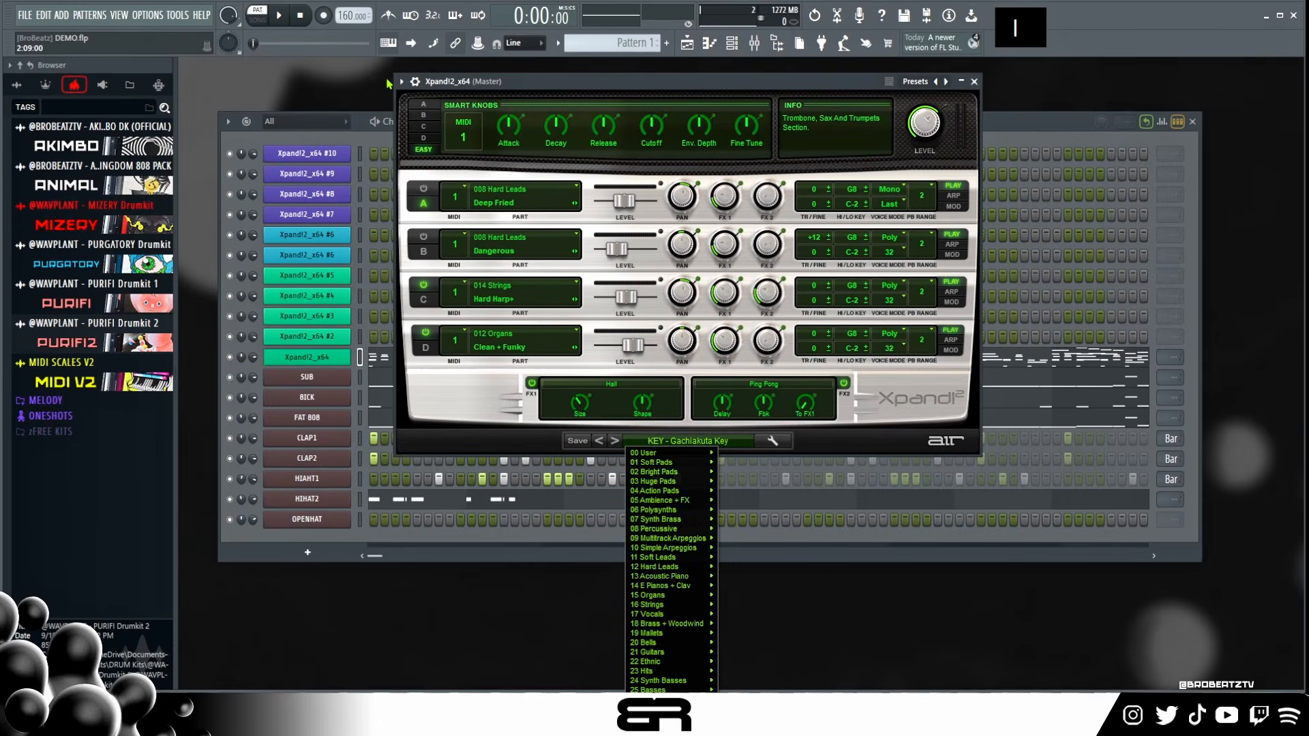
left_click(478, 88)
mouse_move(477, 87)
left_mouse_down()
mouse_move(451, 107)
mouse_move(488, 90)
left_mouse_up()
- Play Pattern 1 and set the Xpand!2_x64 master level to -0.9 dB, stopping playback at the end
key("space")
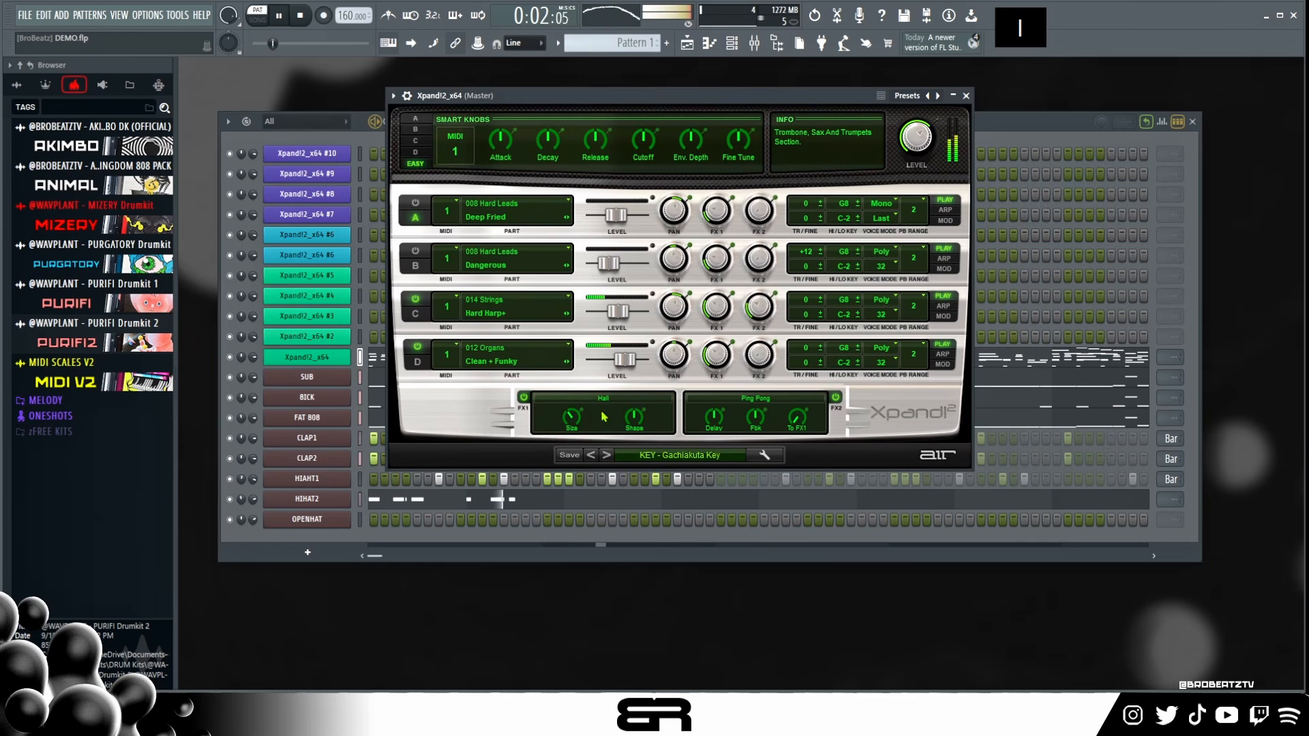
left_click_drag(921, 140, 923, 146)
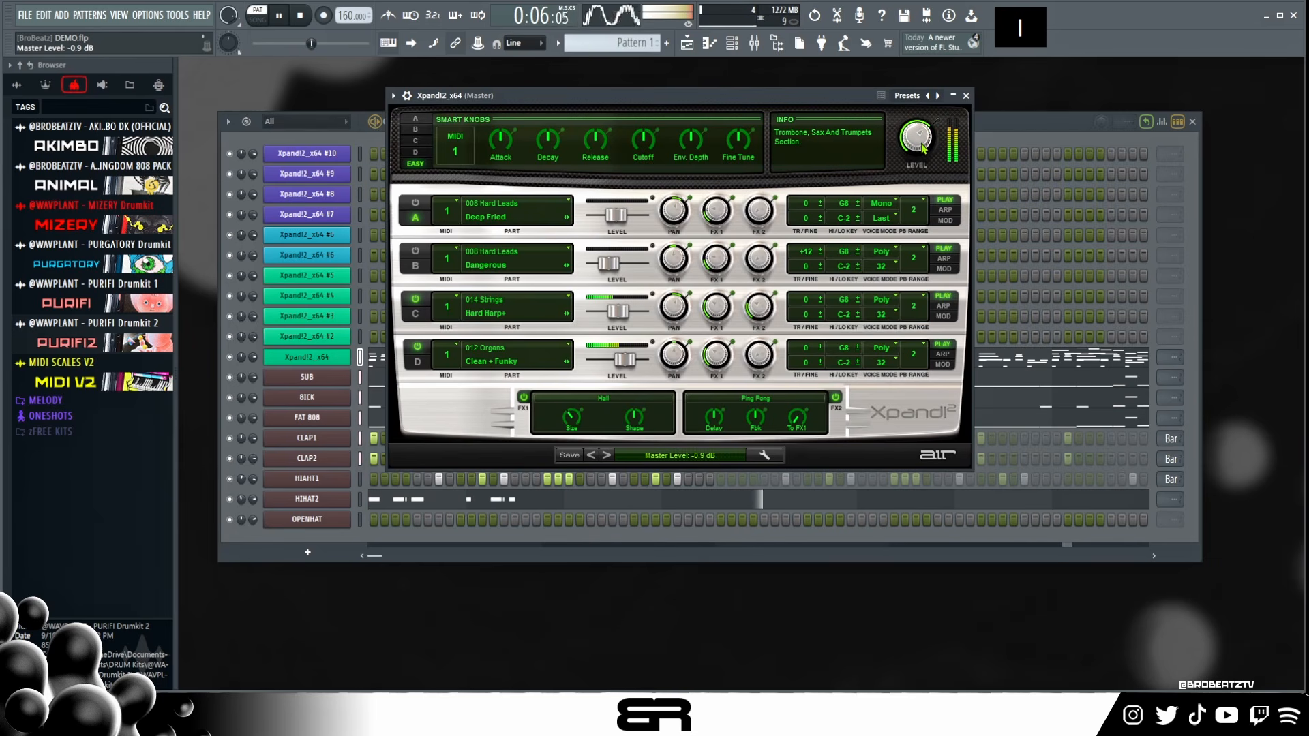
key("space")
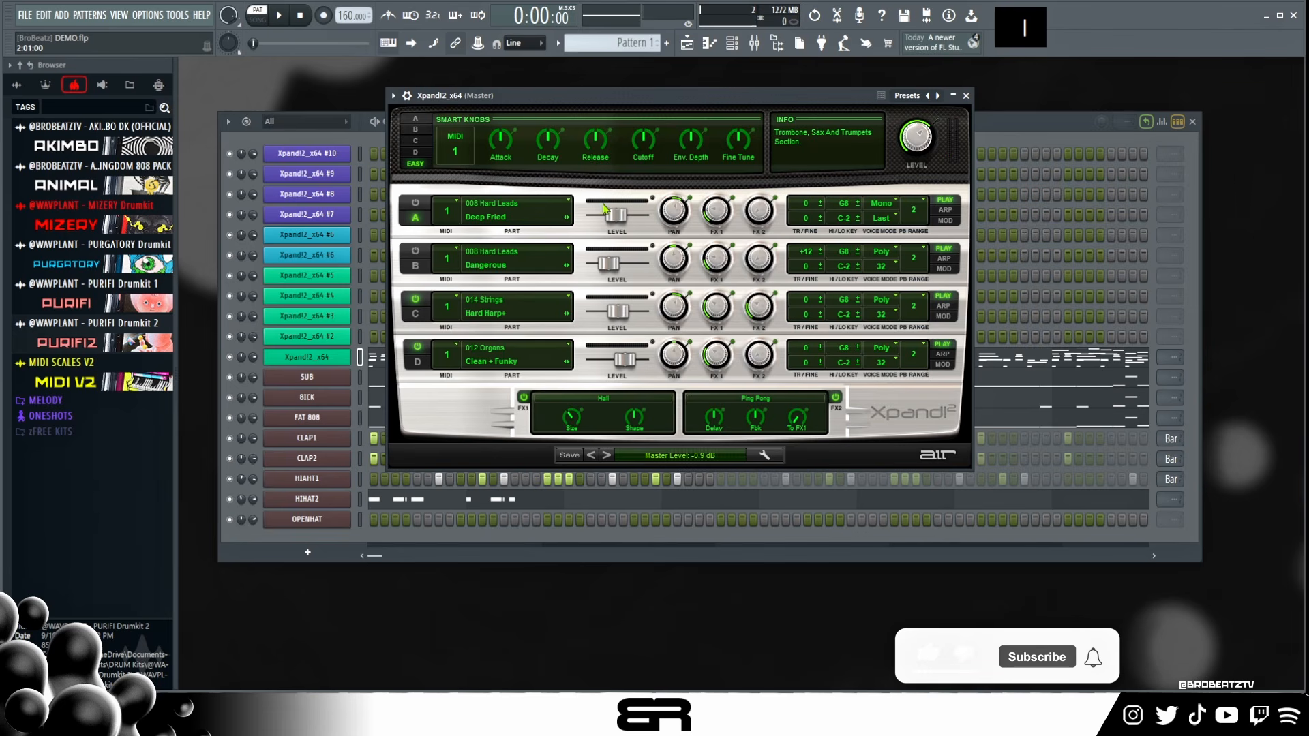
- Detach the Xpand!2_x64 window and move it partly above the screen to make room below its preset selector
left_click_drag(546, 113, 428, 100)
left_click(327, 100)
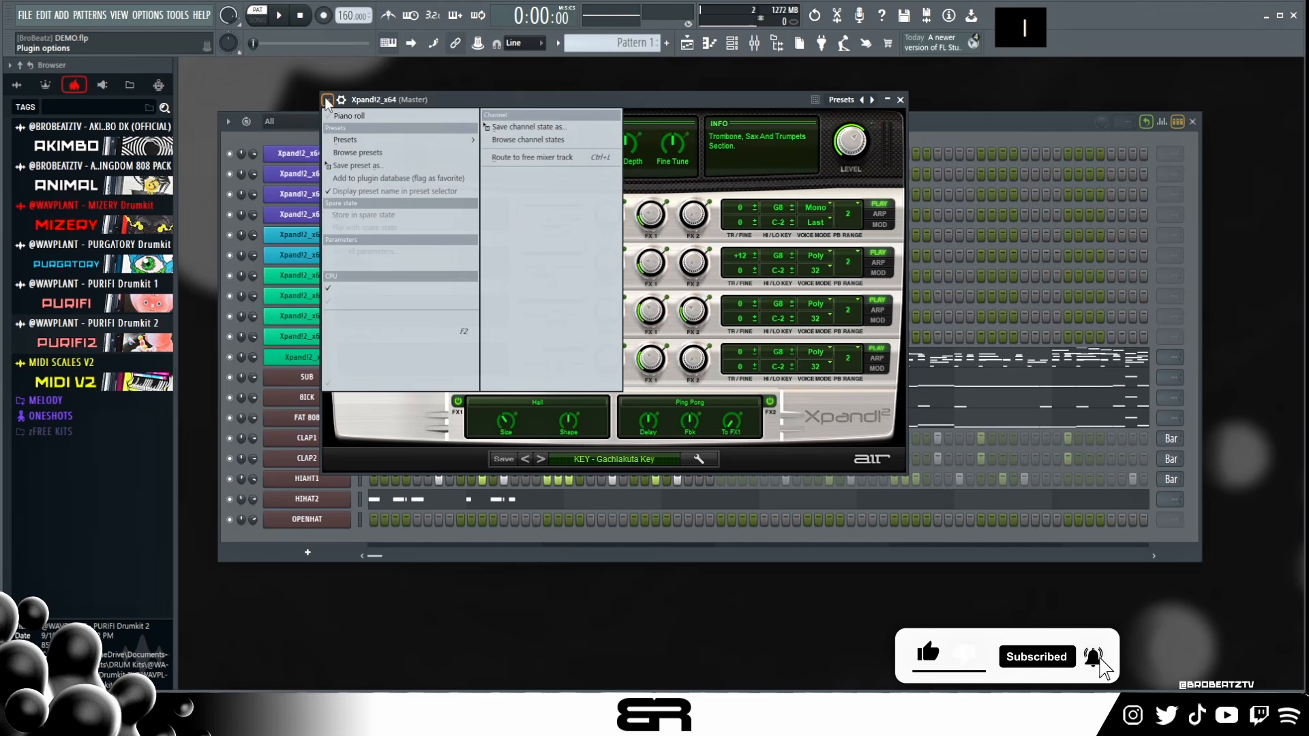
left_click(377, 383)
left_click_drag(475, 97, 446, 0)
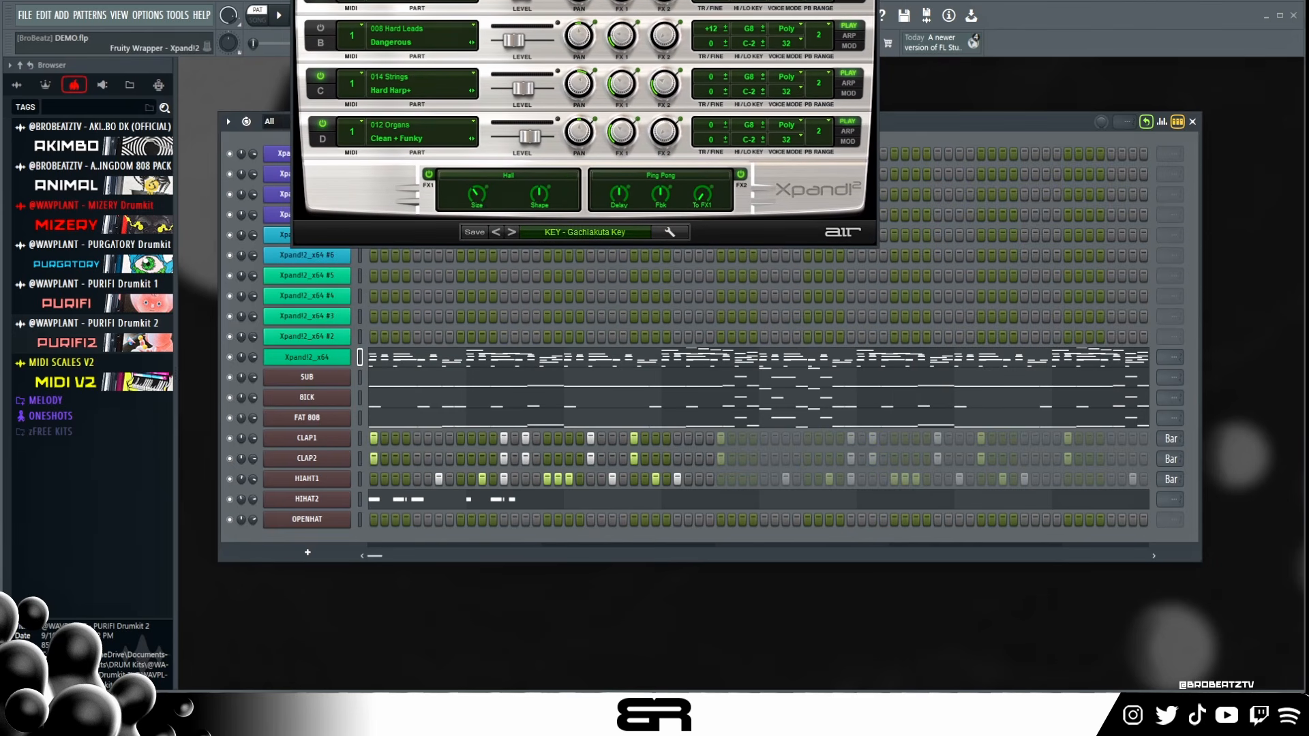
- Examine the user presets in the free ANOMALY X LUNARIAN, full ANOMALY and full LUNARIAN Xpand!2 banks, including their sound categories
left_click(558, 233)
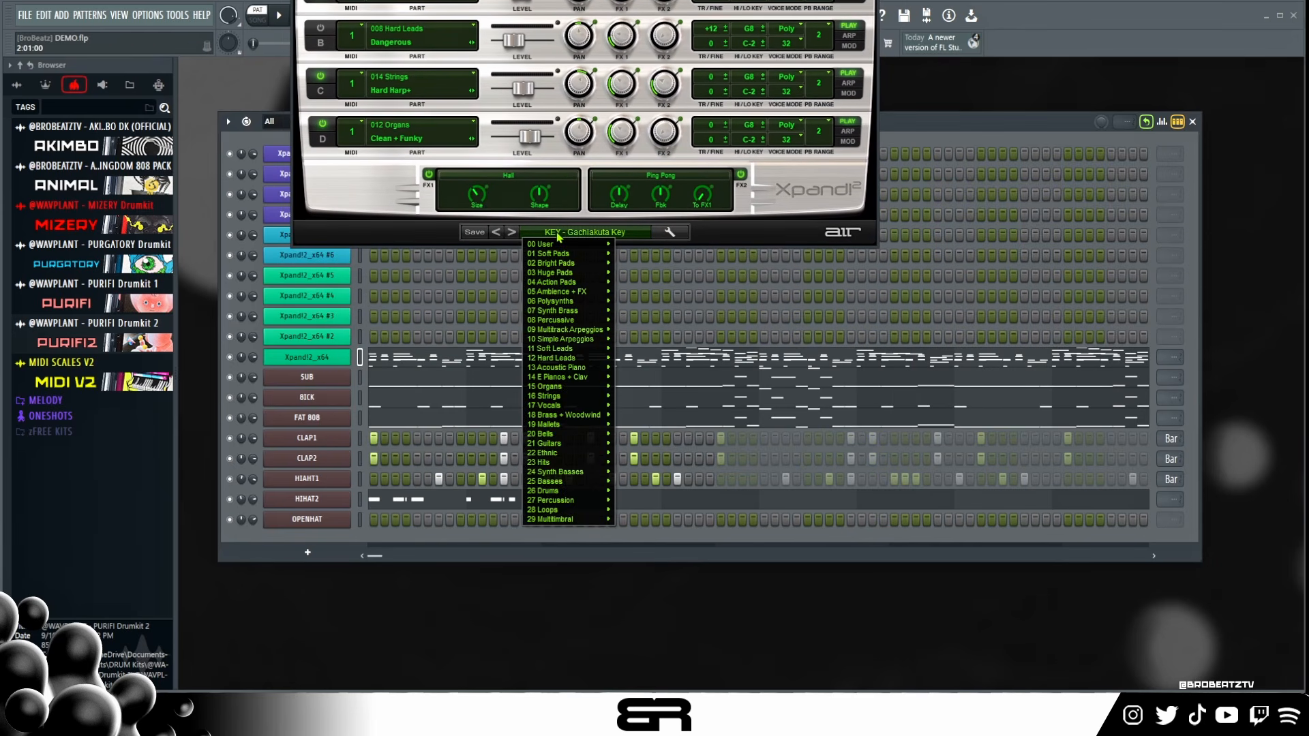
mouse_move(541, 248)
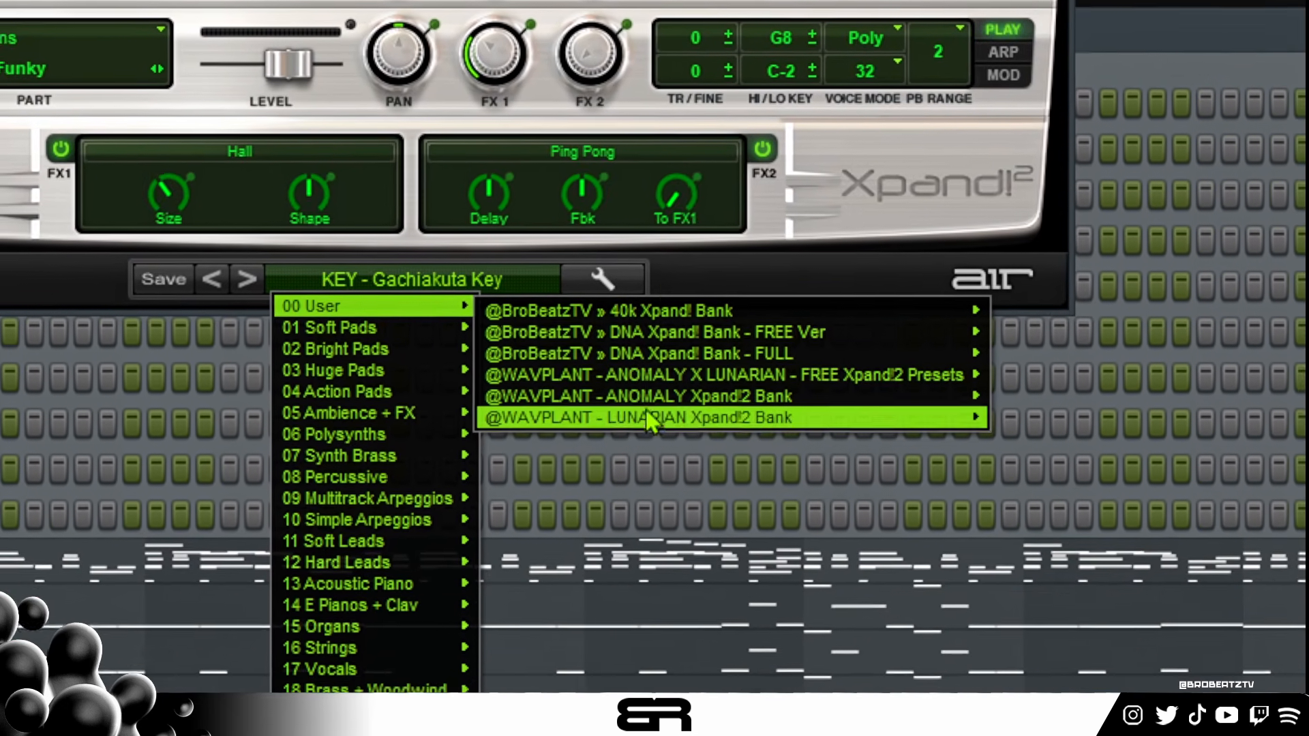
mouse_move(855, 386)
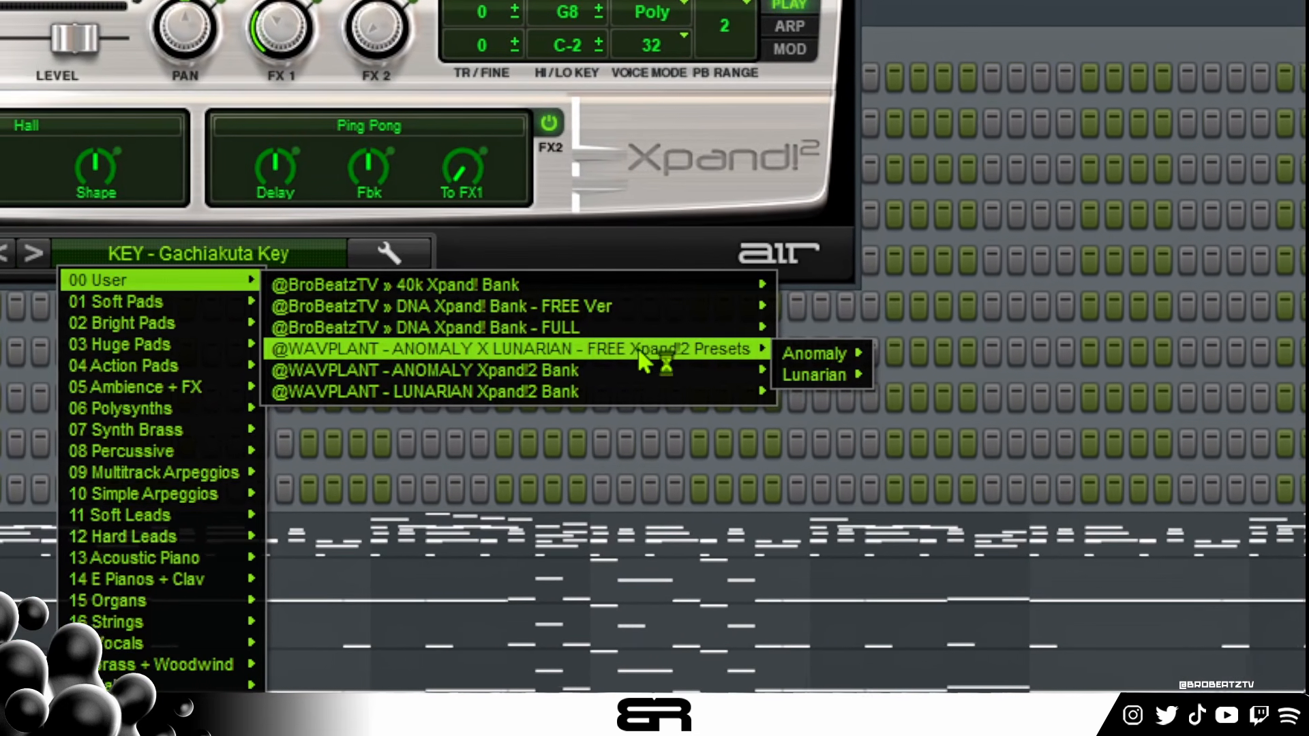
mouse_move(811, 355)
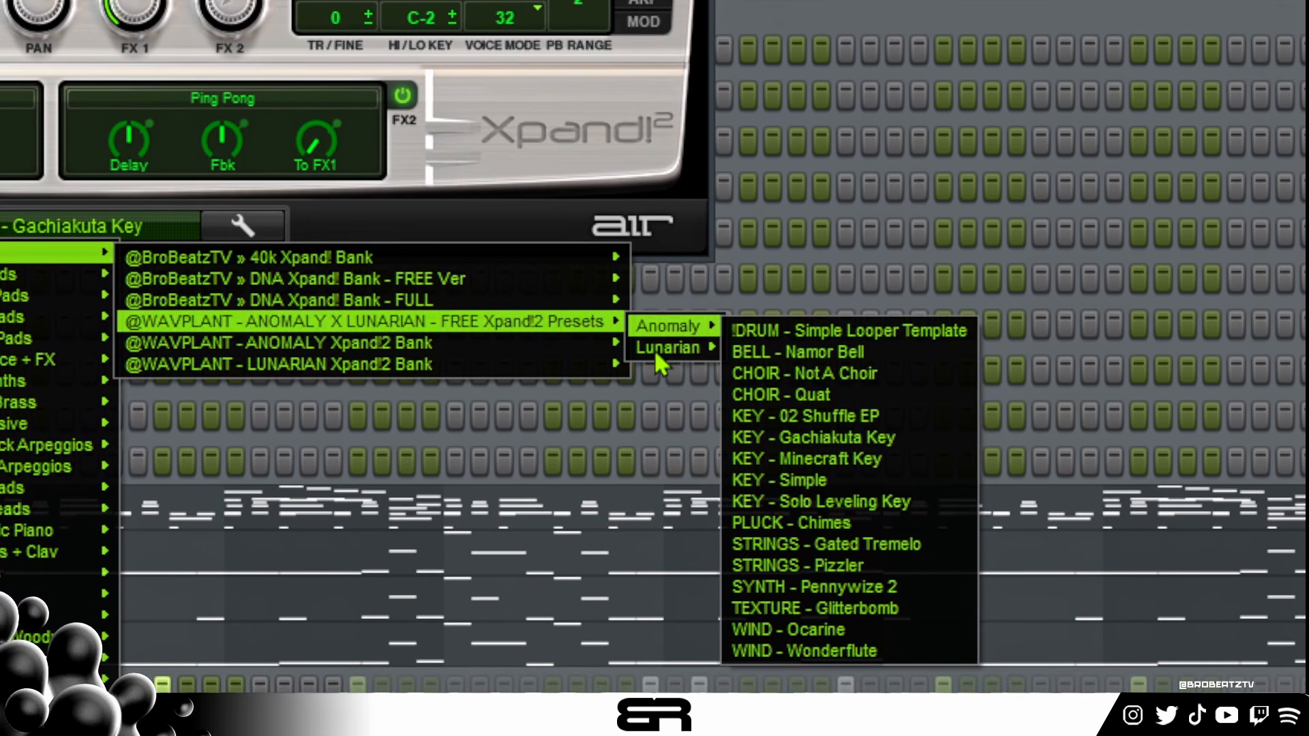
mouse_move(655, 349)
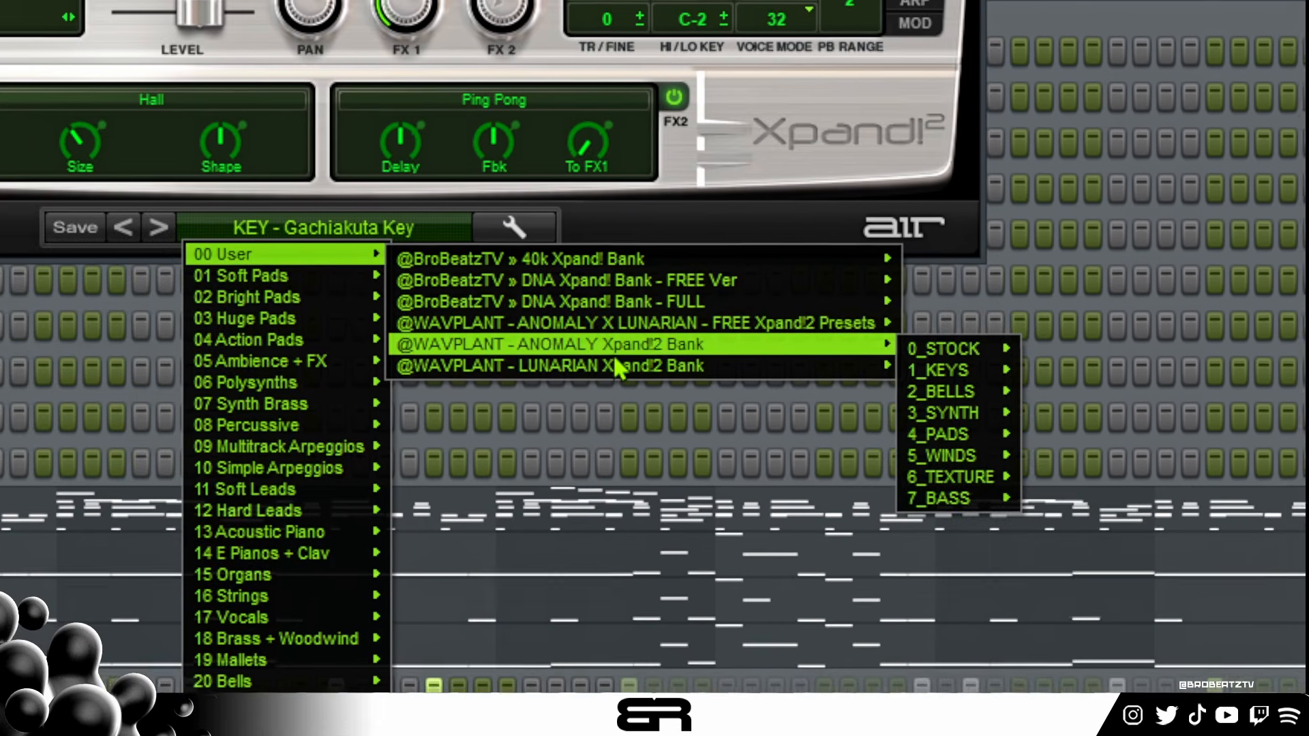
mouse_move(955, 353)
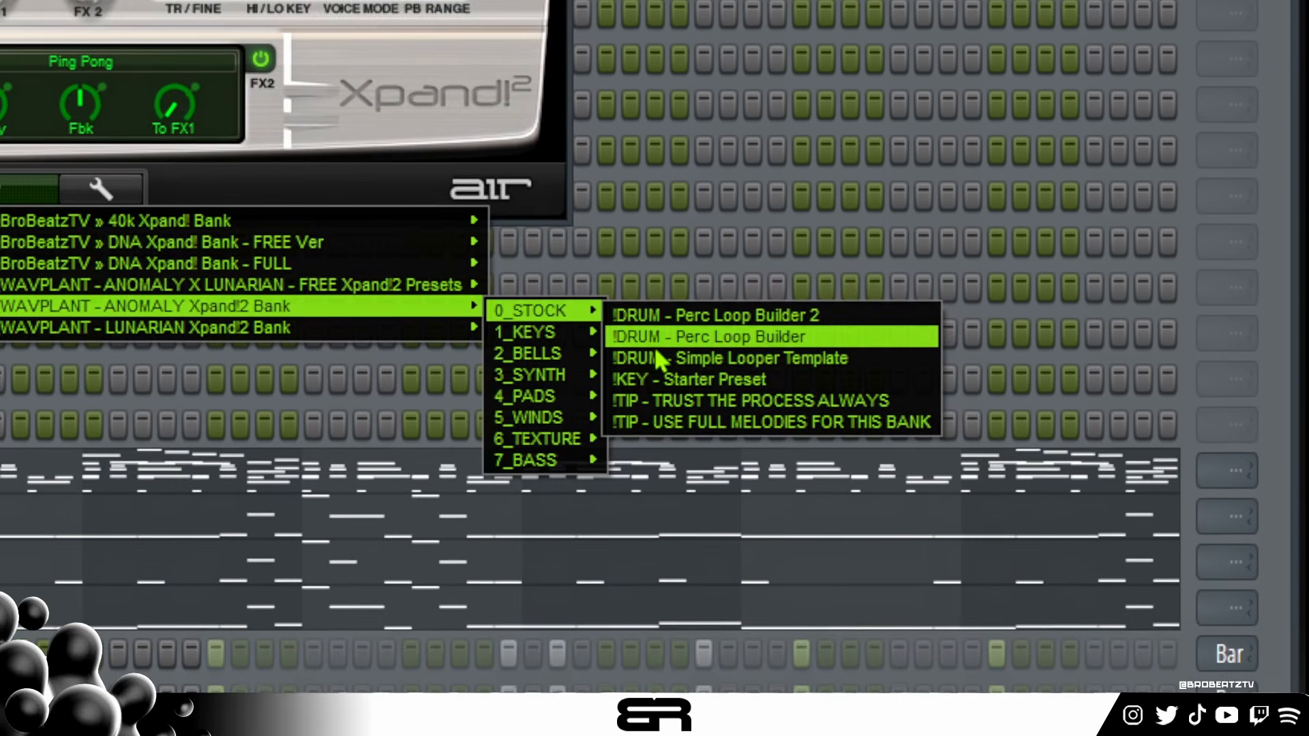
mouse_move(529, 334)
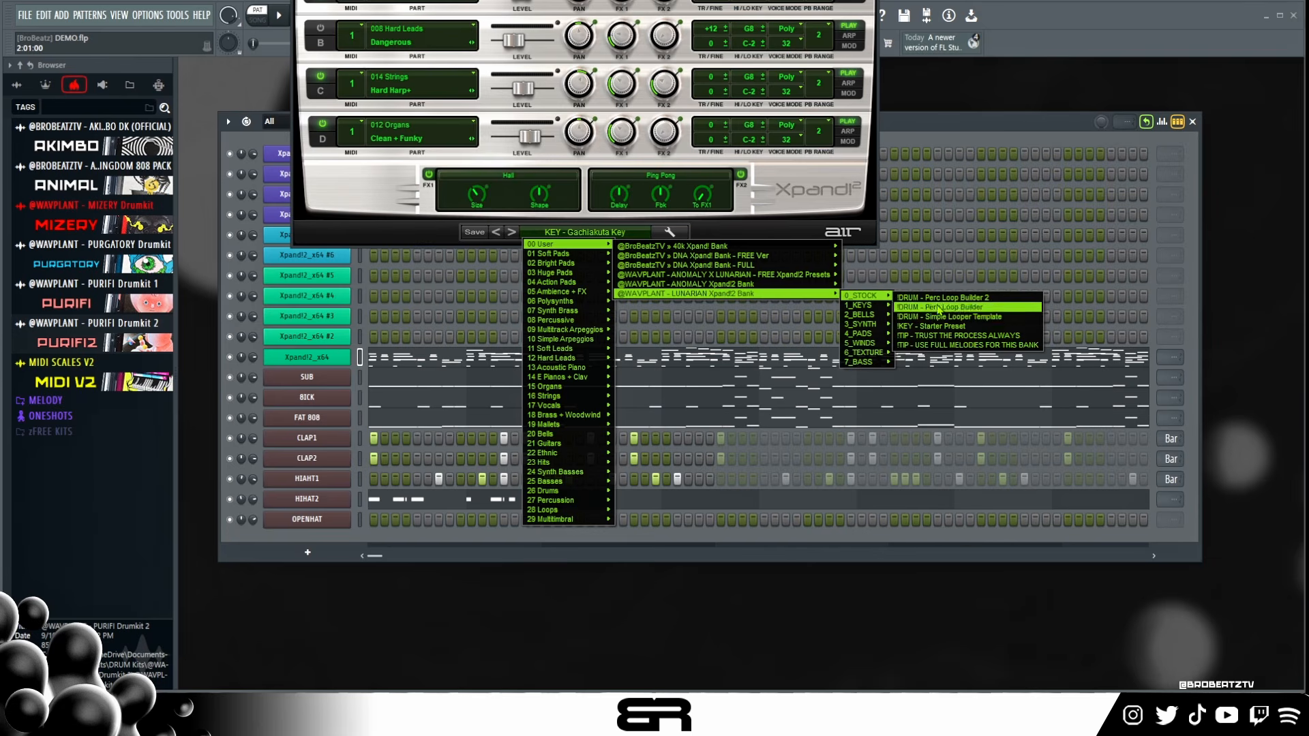
mouse_move(869, 308)
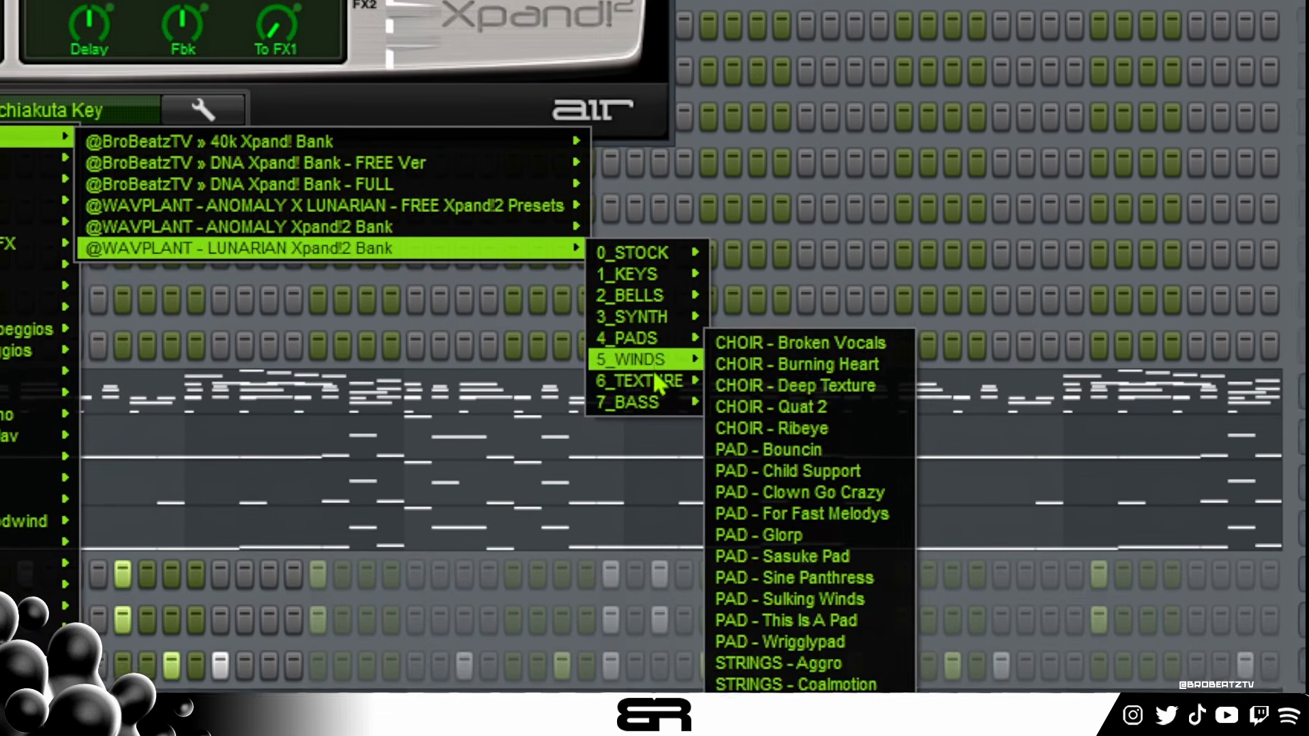
mouse_move(872, 359)
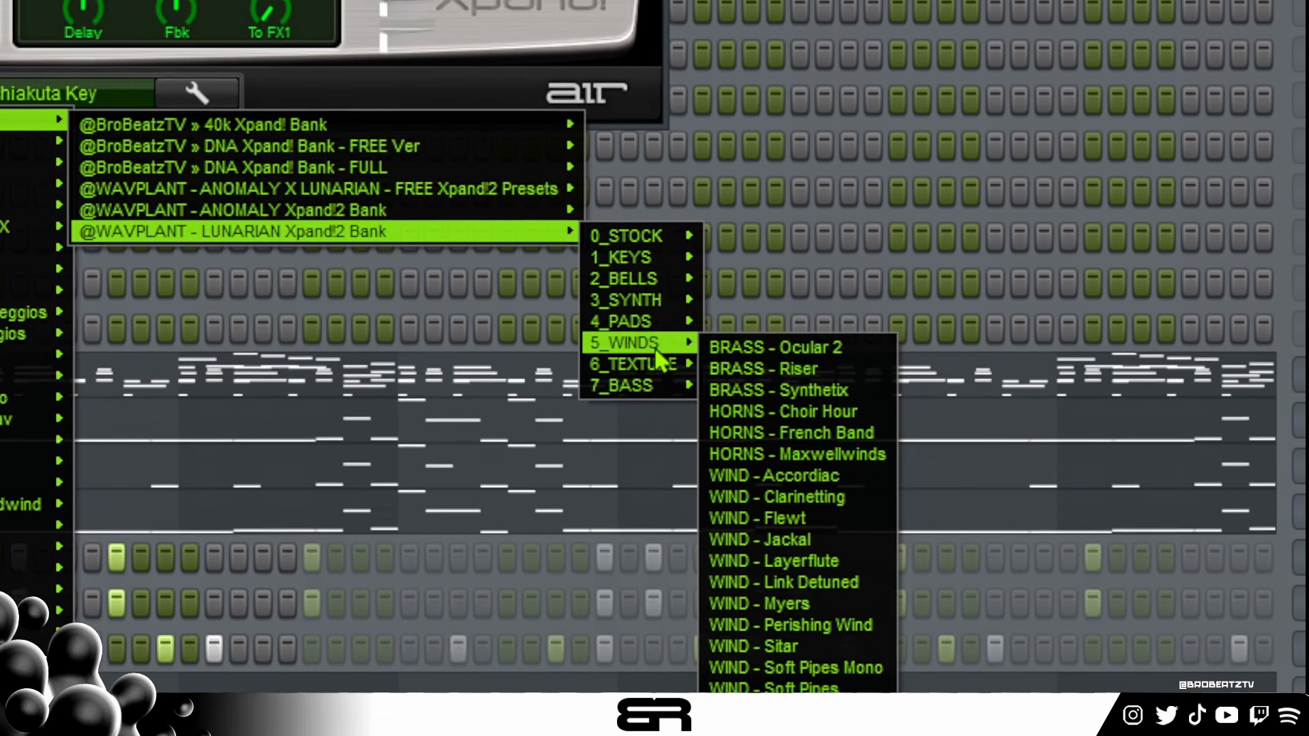
mouse_move(665, 314)
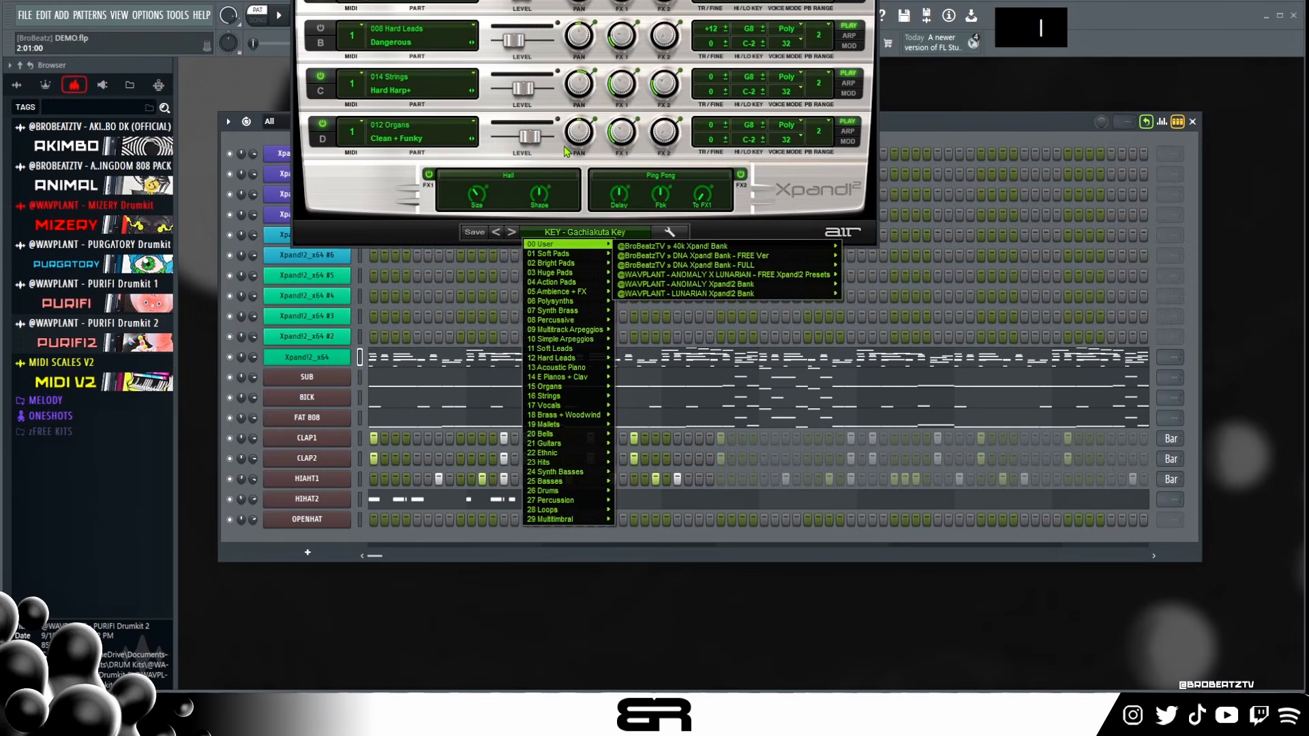
- Turn off the detached state of the Xpand!2_x64 window and place it over the channel rack
left_click(312, 1)
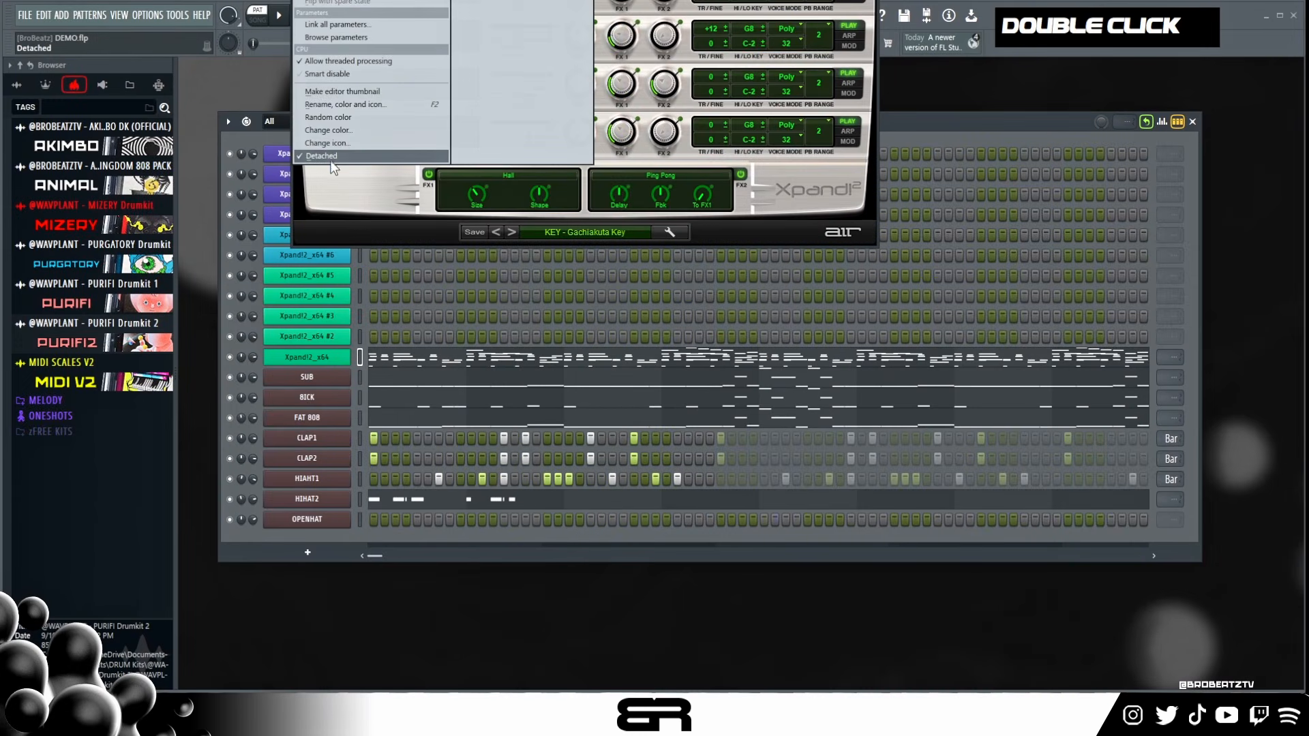
left_click(331, 159)
left_click_drag(600, 130, 755, 104)
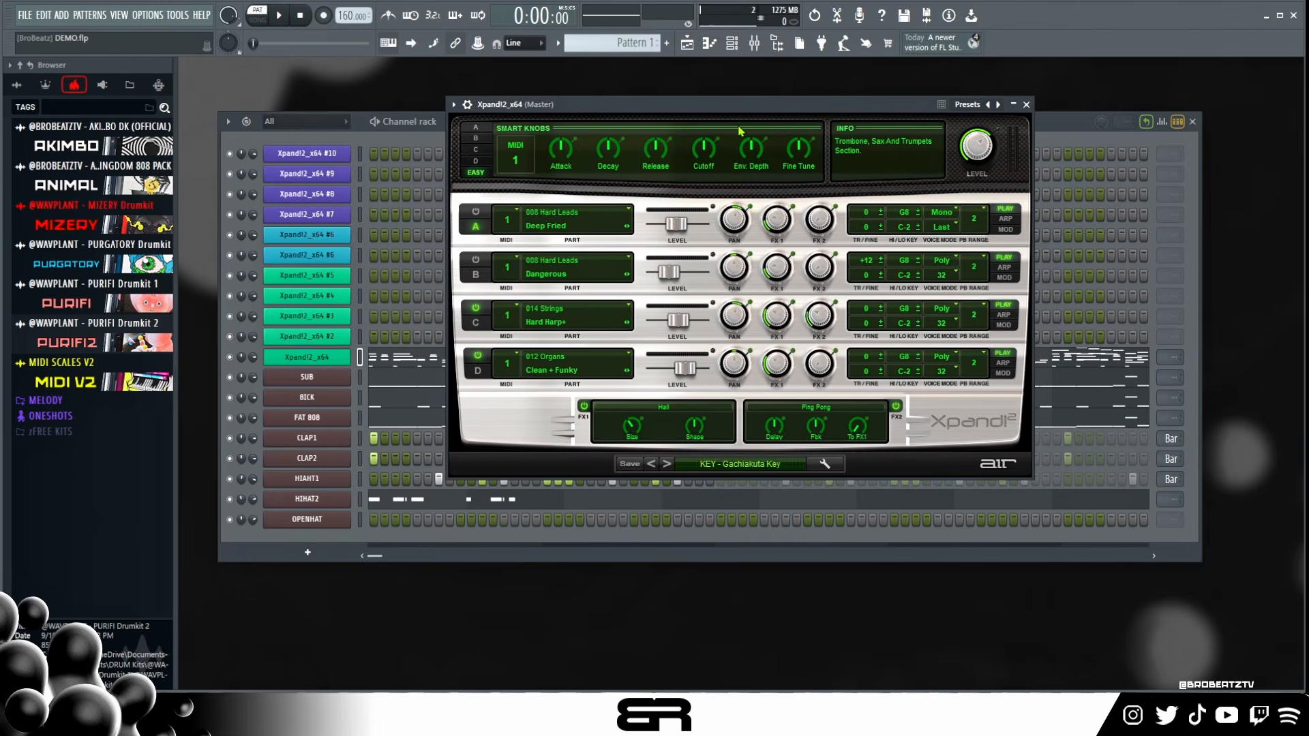
- Switch to Pattern 2 and close the Xpand!2_x64 window so the whole channel rack is in view
key("space")
key("space")
scroll(606, 42, "up", 1)
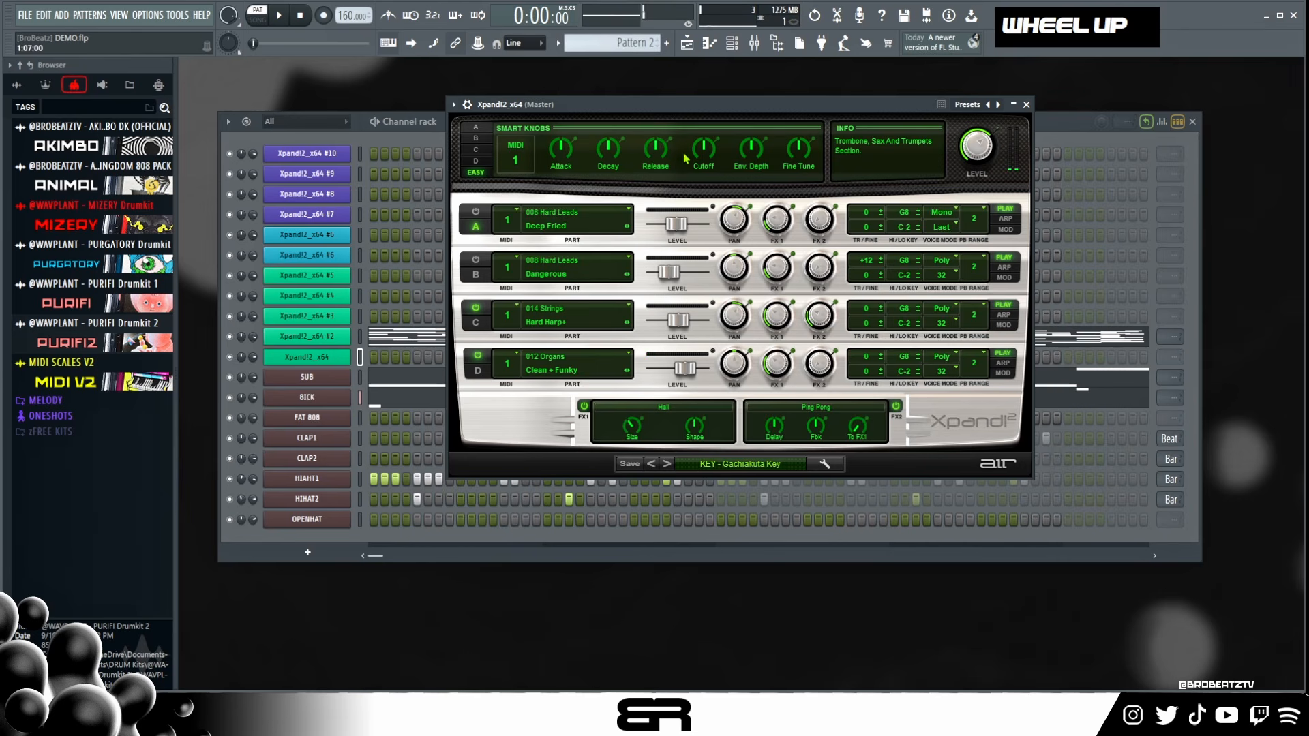
left_click(1026, 106)
left_click_drag(447, 124, 458, 105)
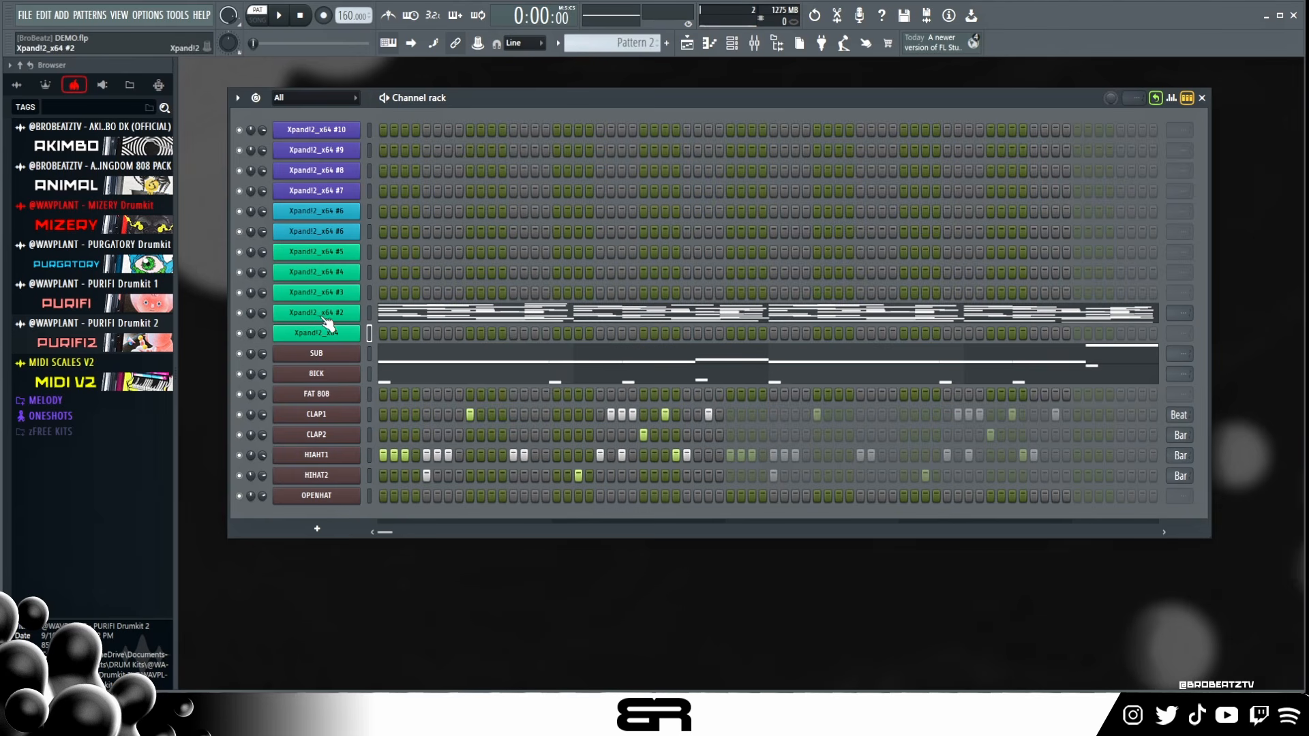
- Open the Xpand!2_x64 #2 instrument and listen to Pattern 2 with its SYNTH - Slitheryn preset
left_click(308, 328)
left_click_drag(777, 150, 548, 90)
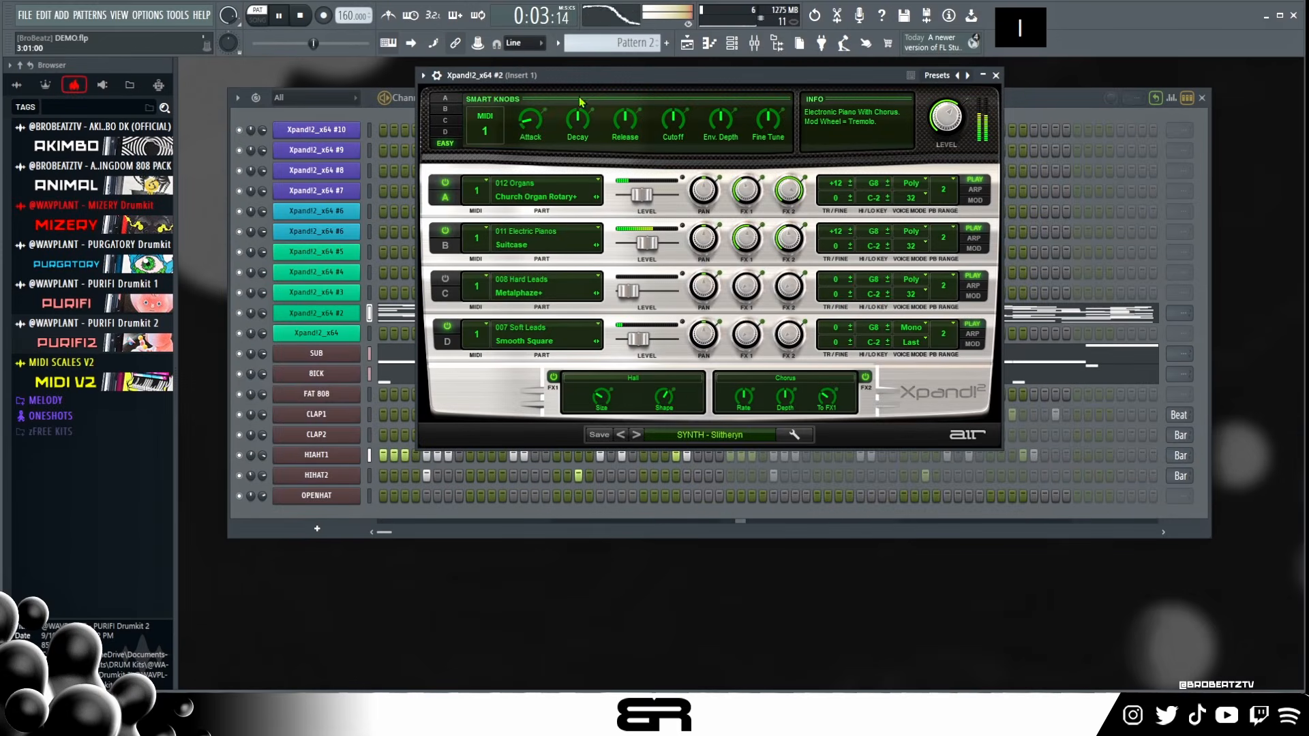
left_click_drag(574, 72, 600, 116)
key("space")
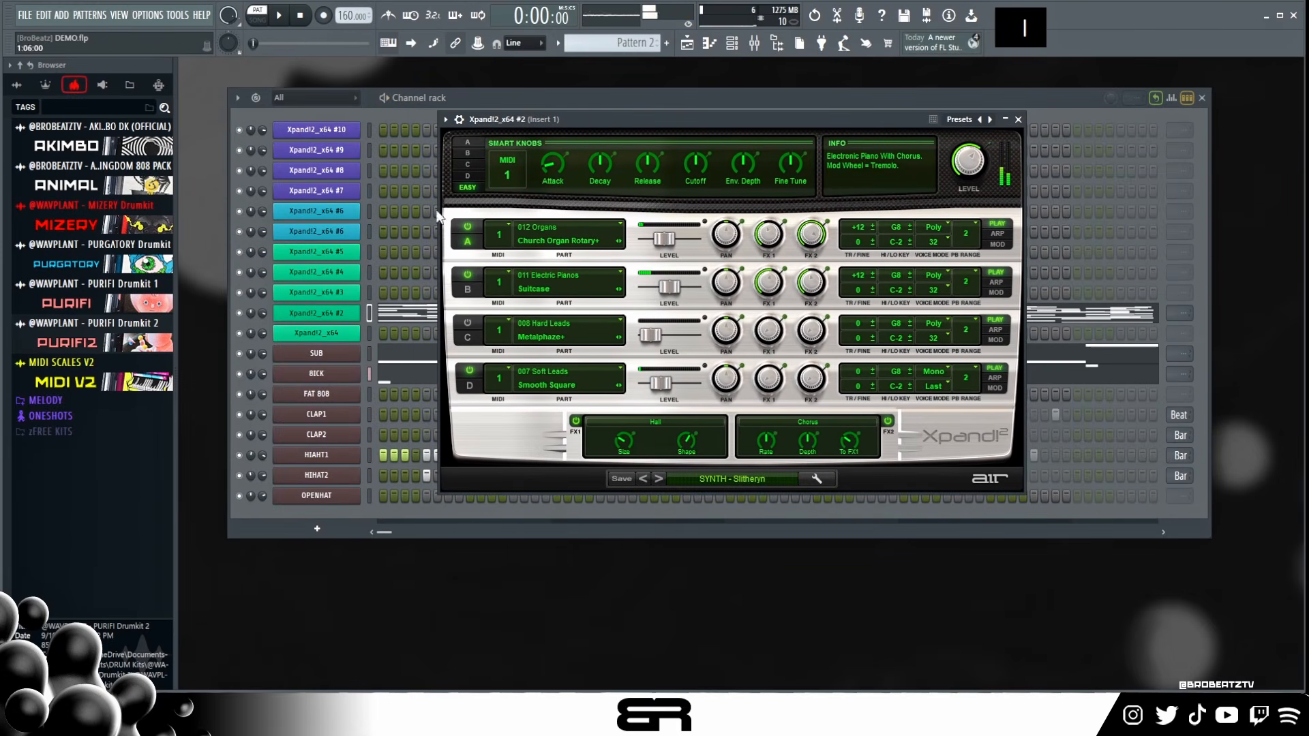
- Switch to Pattern 3 and open the Xpand!2_x64 #3 instrument in place of Xpand!2_x64 #2
scroll(617, 43, "up", 1)
left_click_drag(614, 124, 717, 122)
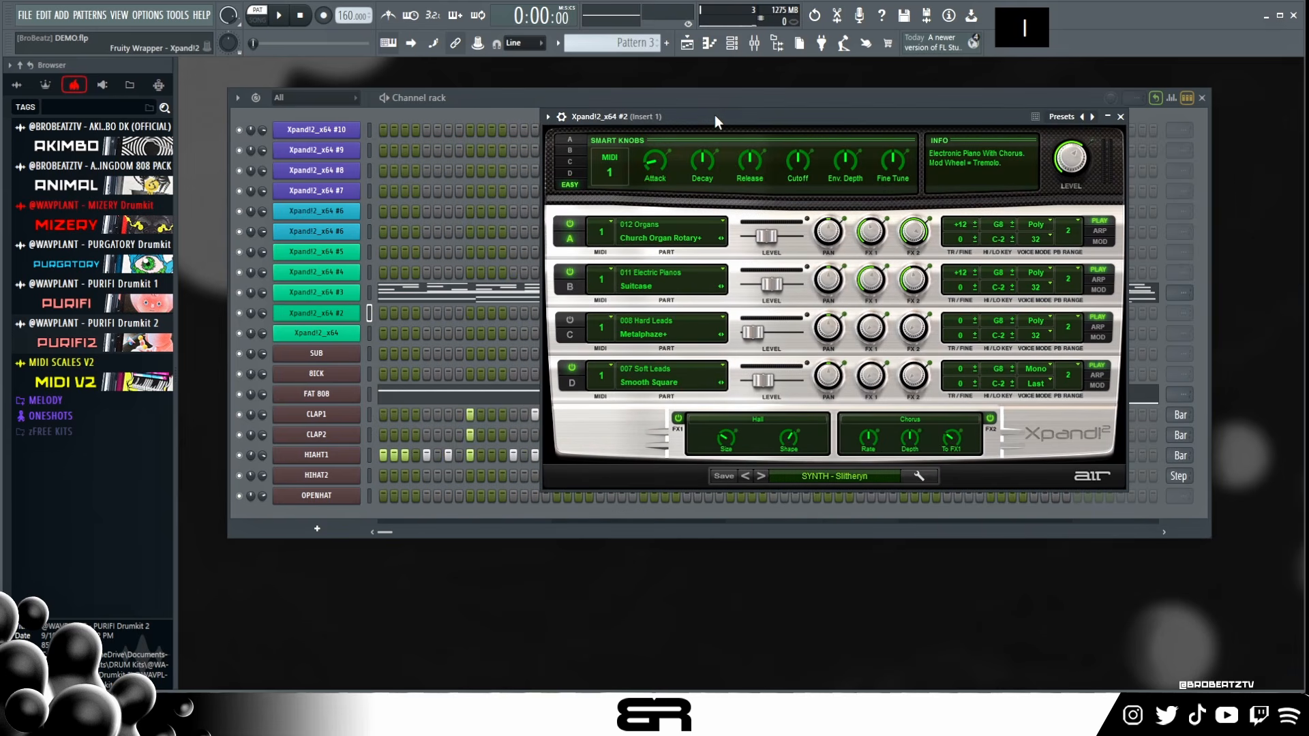
left_click(1120, 117)
left_click(316, 292)
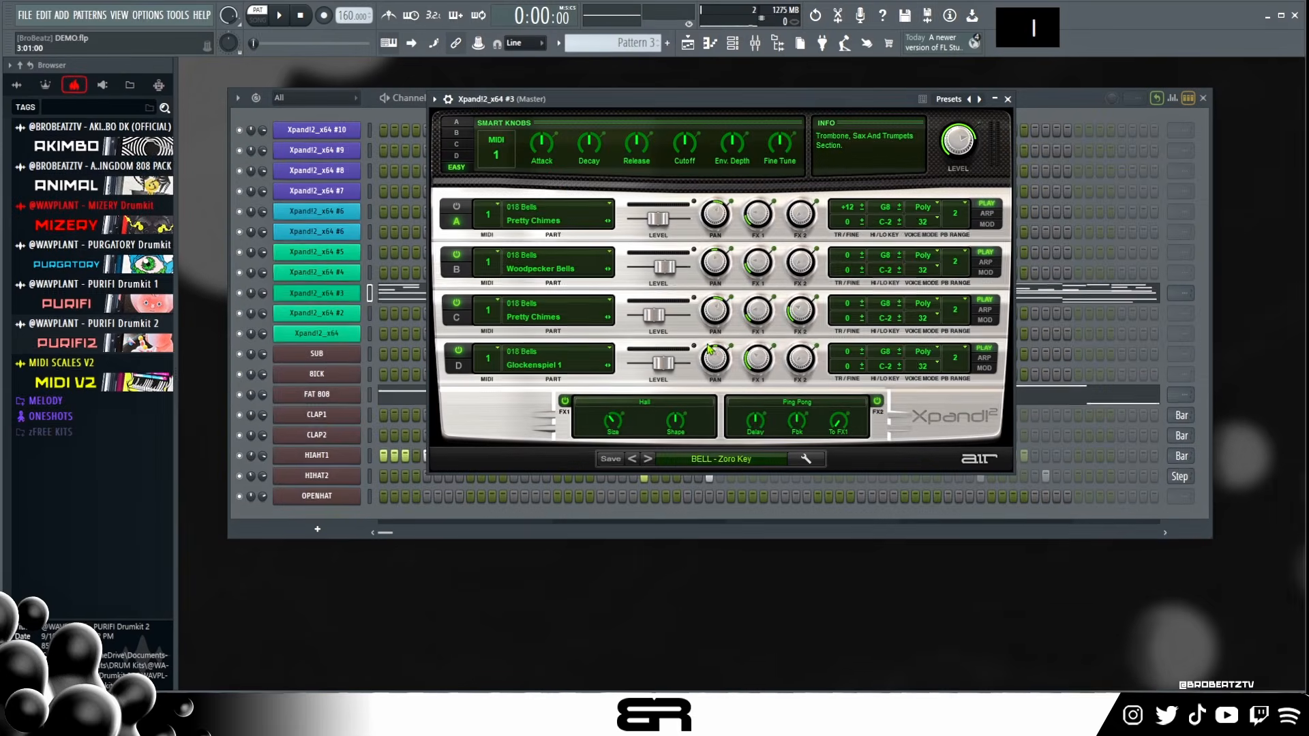
left_click_drag(822, 101, 965, 116)
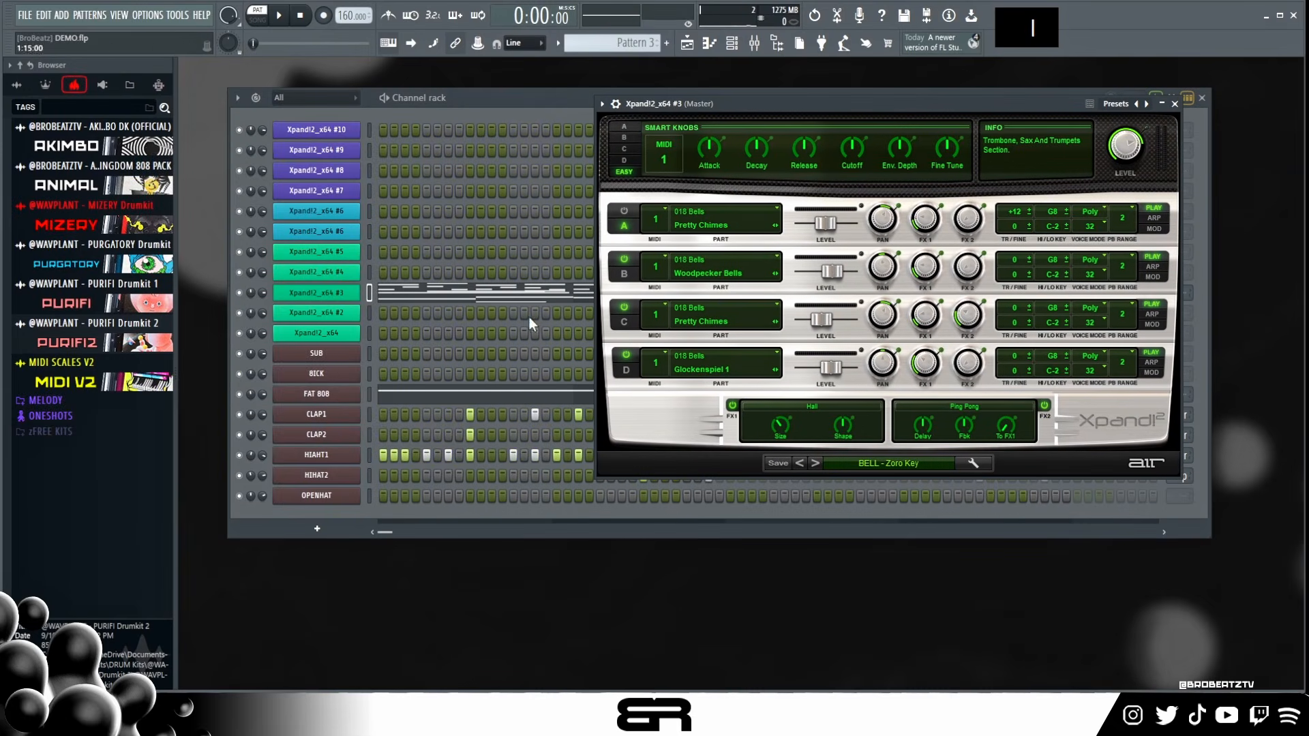
- Listen to Pattern 3 with the BELL - Zoro Key preset, keeping the instrument window over the channel rack
key("space")
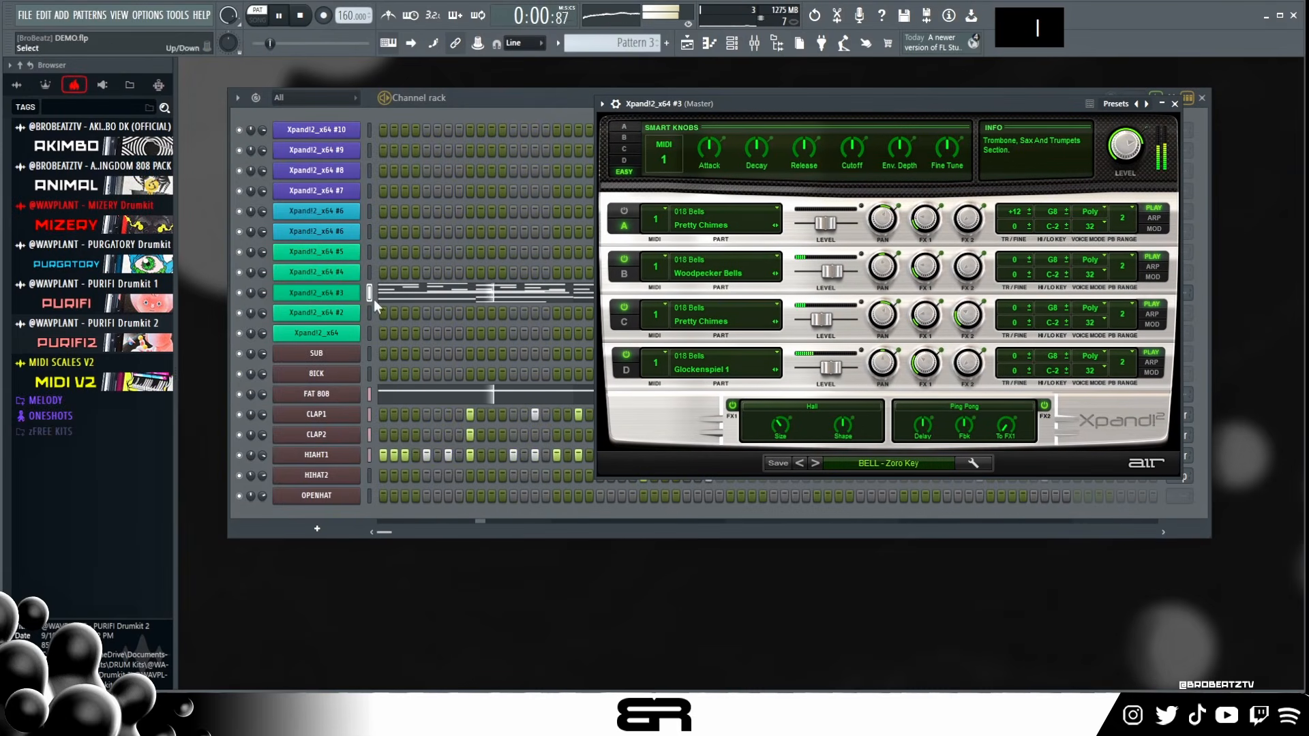
left_click_drag(848, 110, 779, 160)
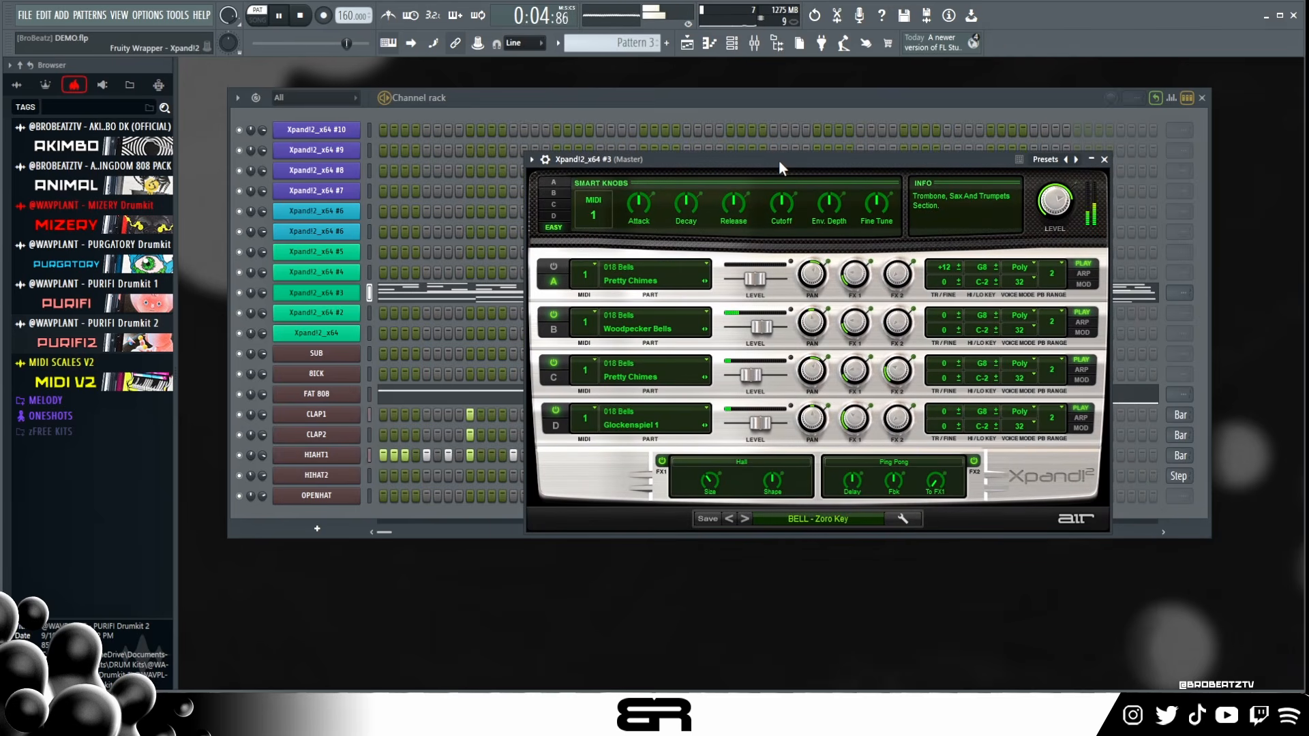
key("space")
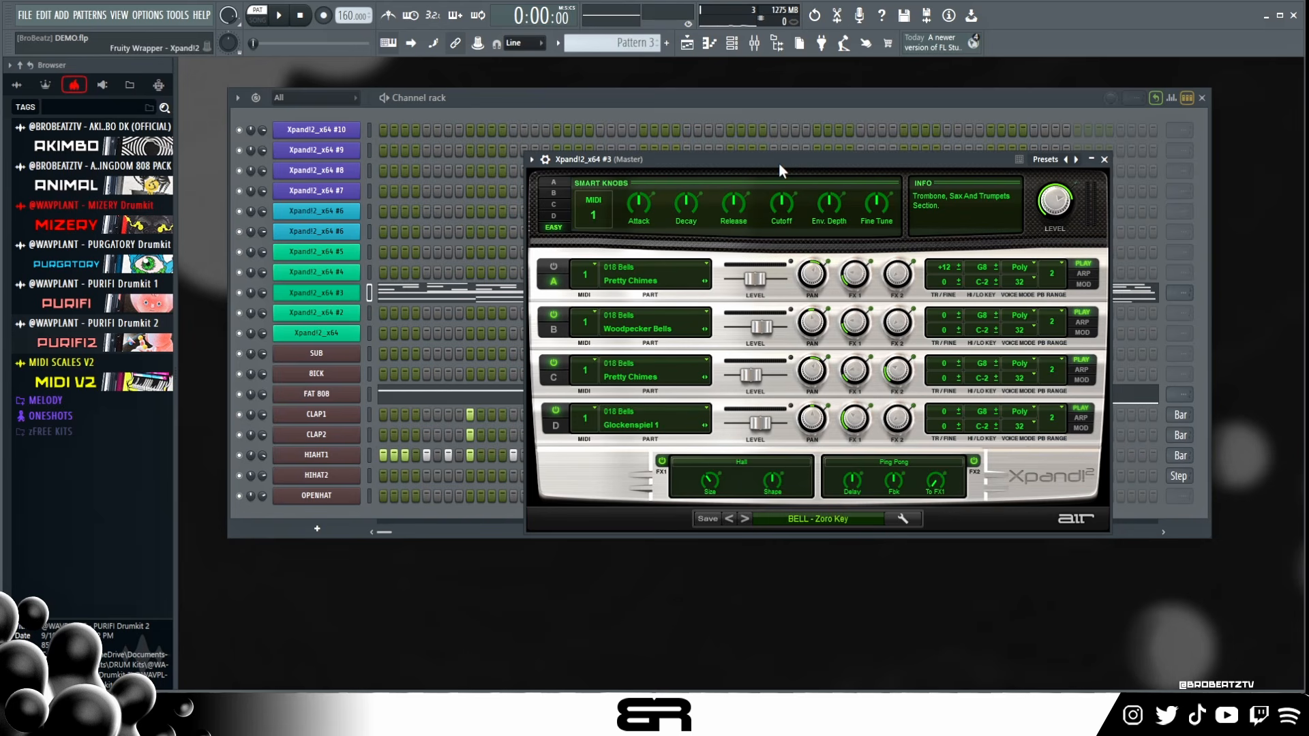
left_click_drag(779, 161, 720, 120)
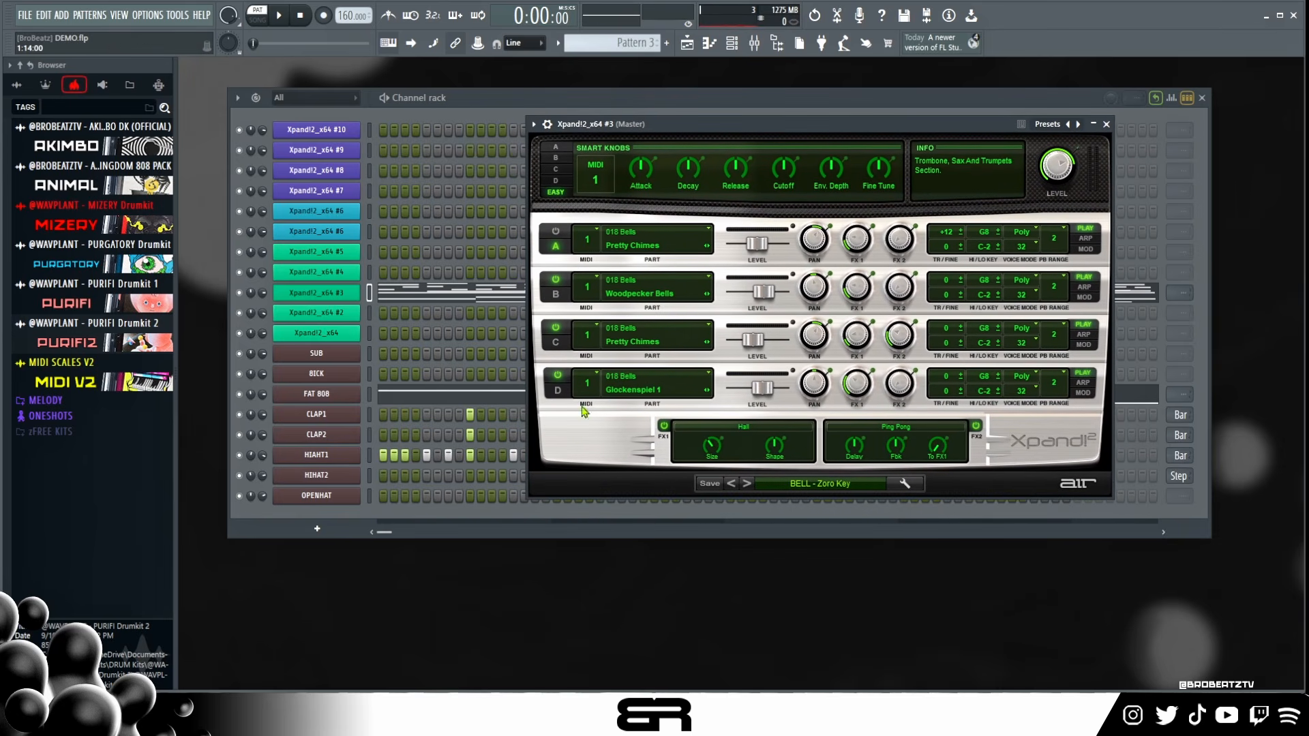
- Switch to Pattern 4 and open the Xpand!2_x64 #4 instrument in place of Xpand!2_x64 #3
scroll(600, 43, "up", 1)
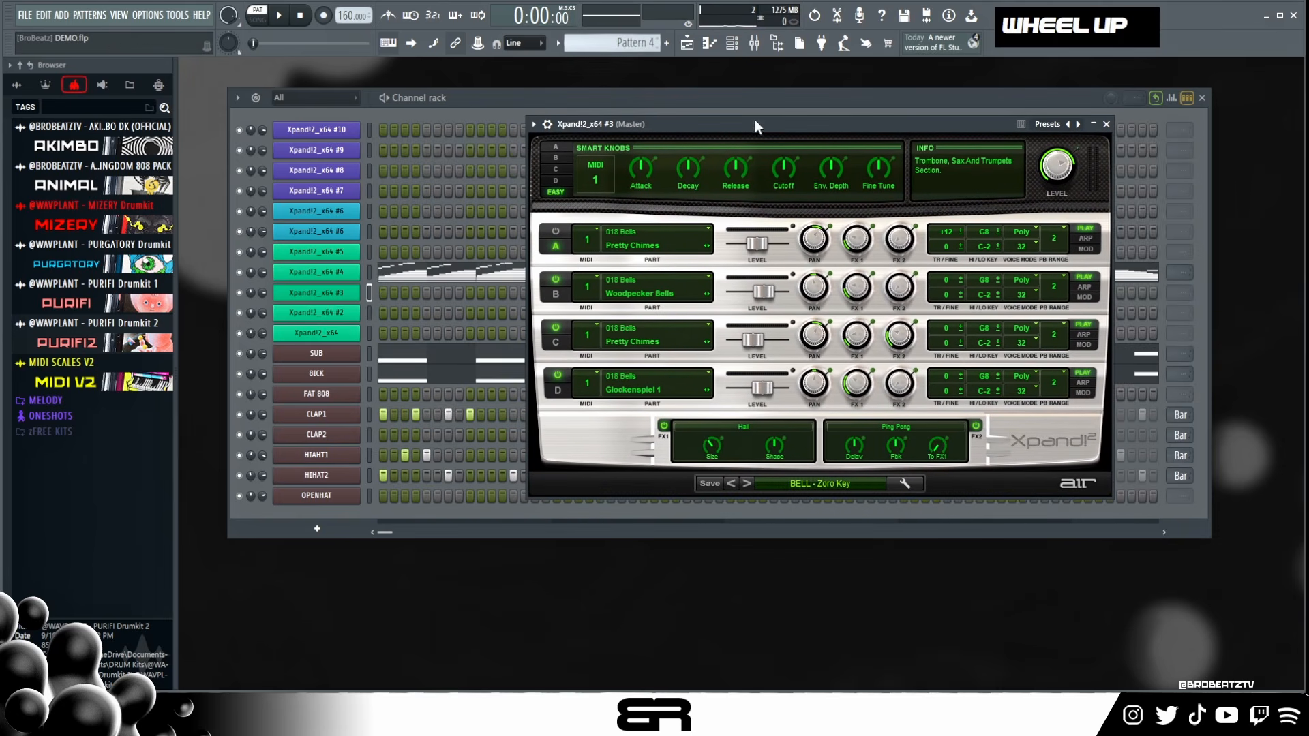
left_click(1107, 125)
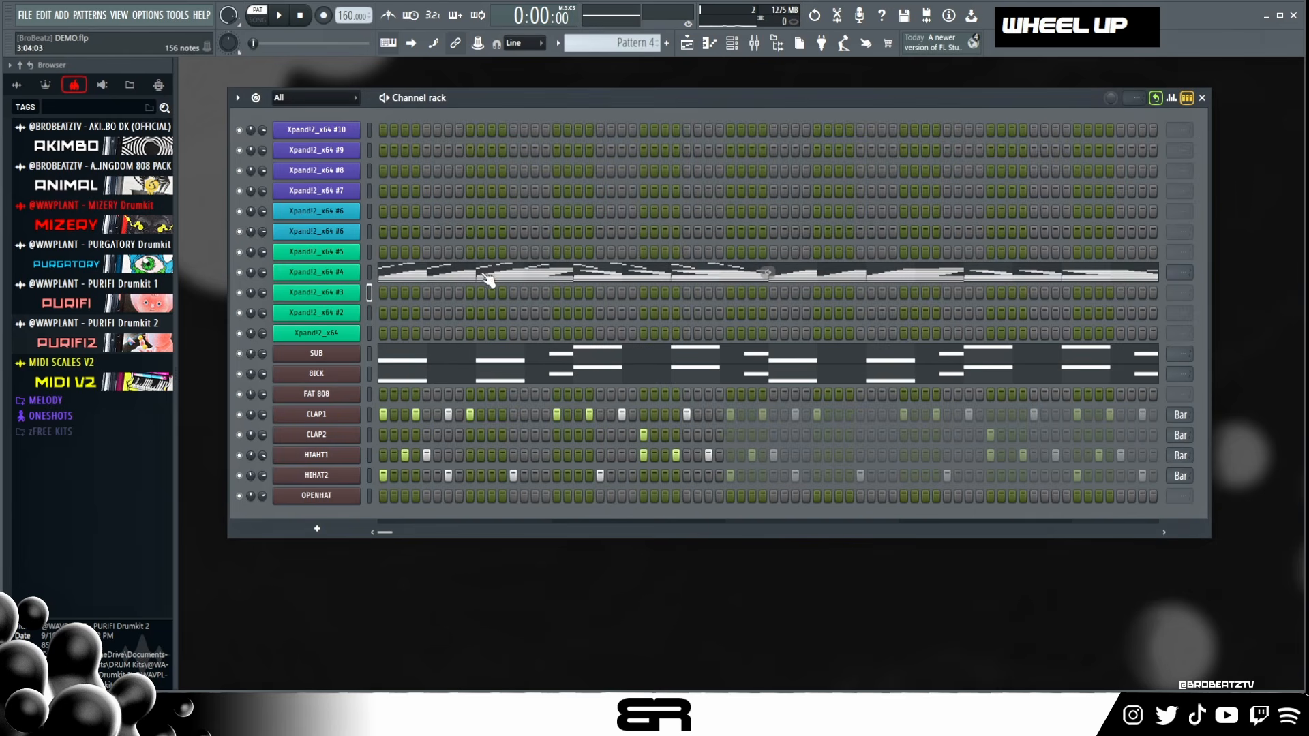
left_click(330, 280)
left_click_drag(726, 173, 664, 88)
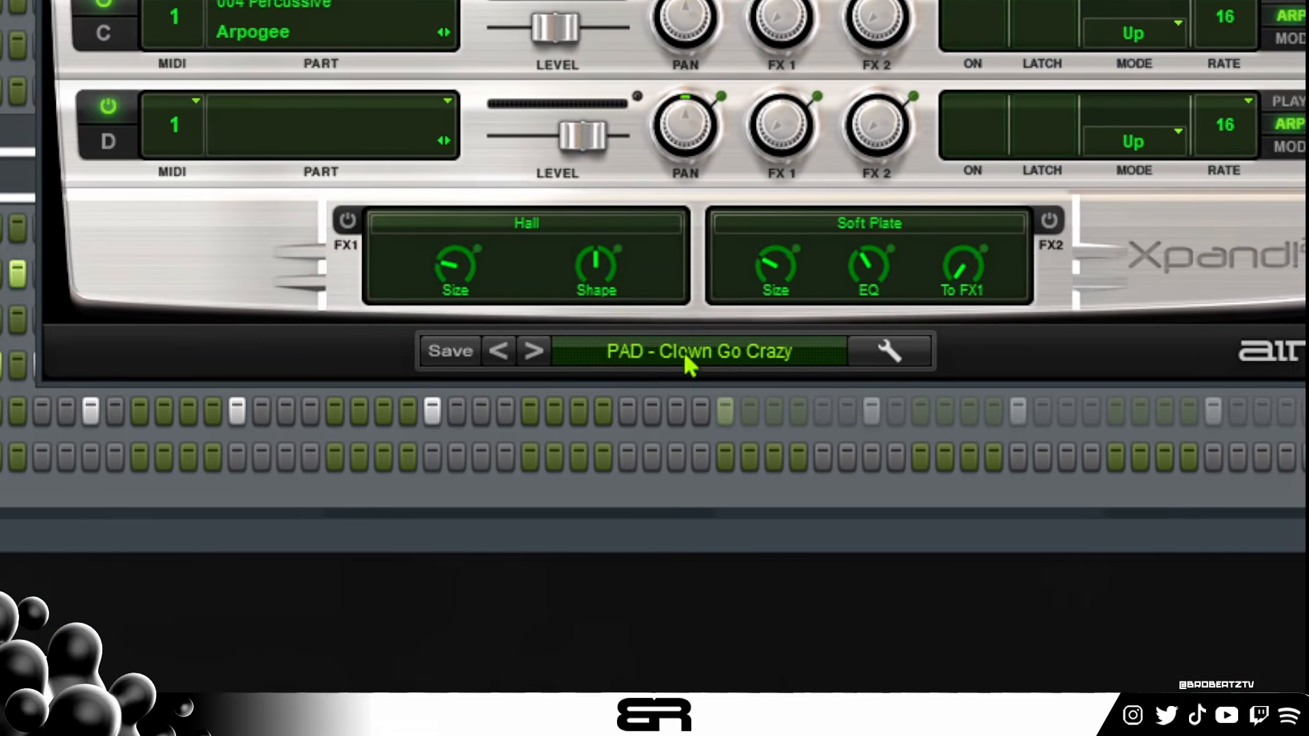
- Improvise notes on the Xpand!2_x64 #4 instrument to audition its PAD - Clown Go Crazy preset, keeping its window over the channel rack
left_click_drag(554, 90, 600, 83)
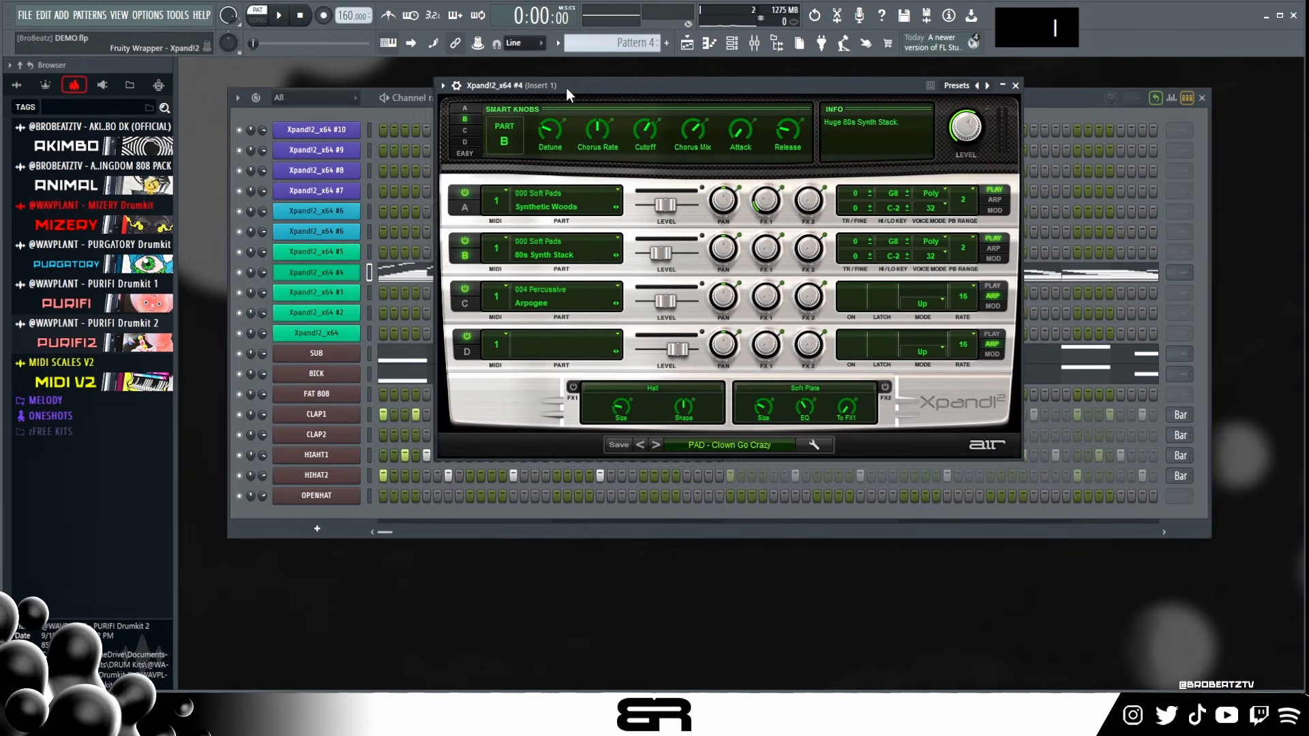
left_click_drag(690, 86, 684, 97)
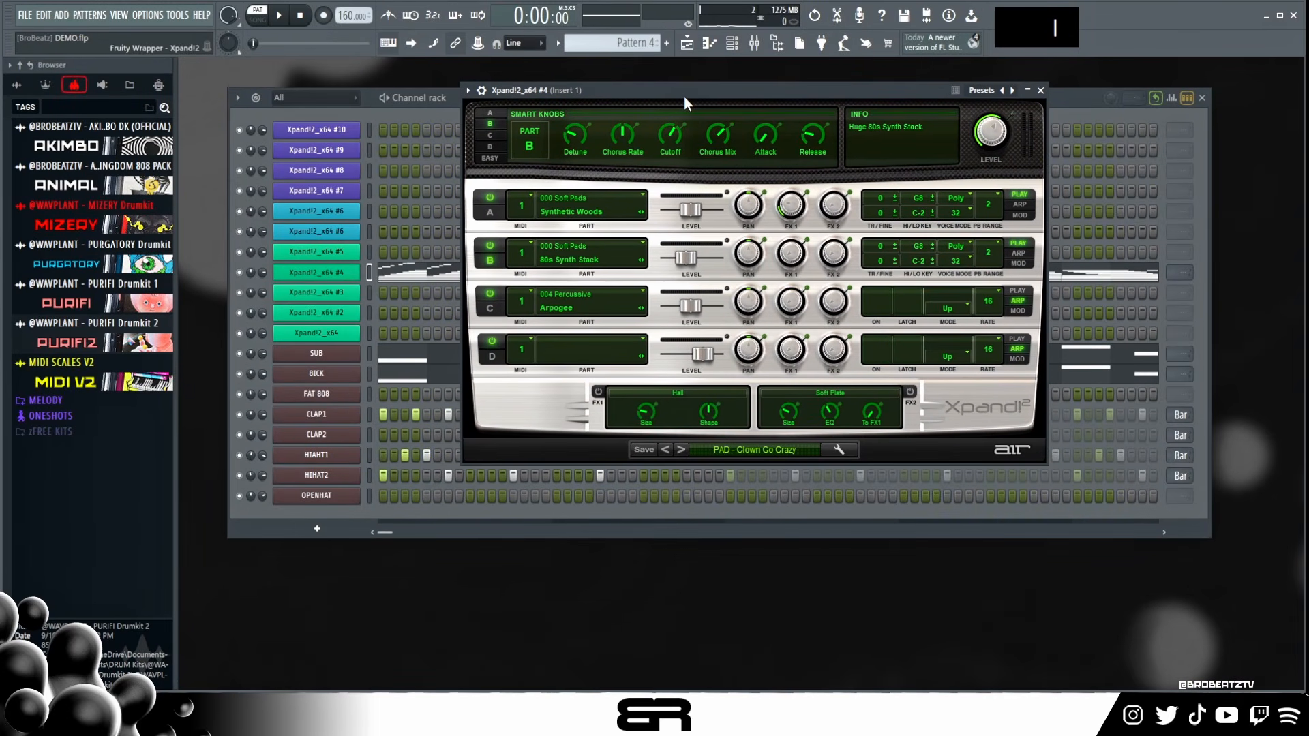
key("i")
key("r")
key("o")
key("e")
key("u")
key("r")
key("y")
key("h")
key("e")
key("w")
key("b")
key("g")
key("h")
key("w")
key("j")
key("e")
key("h")
key("r")
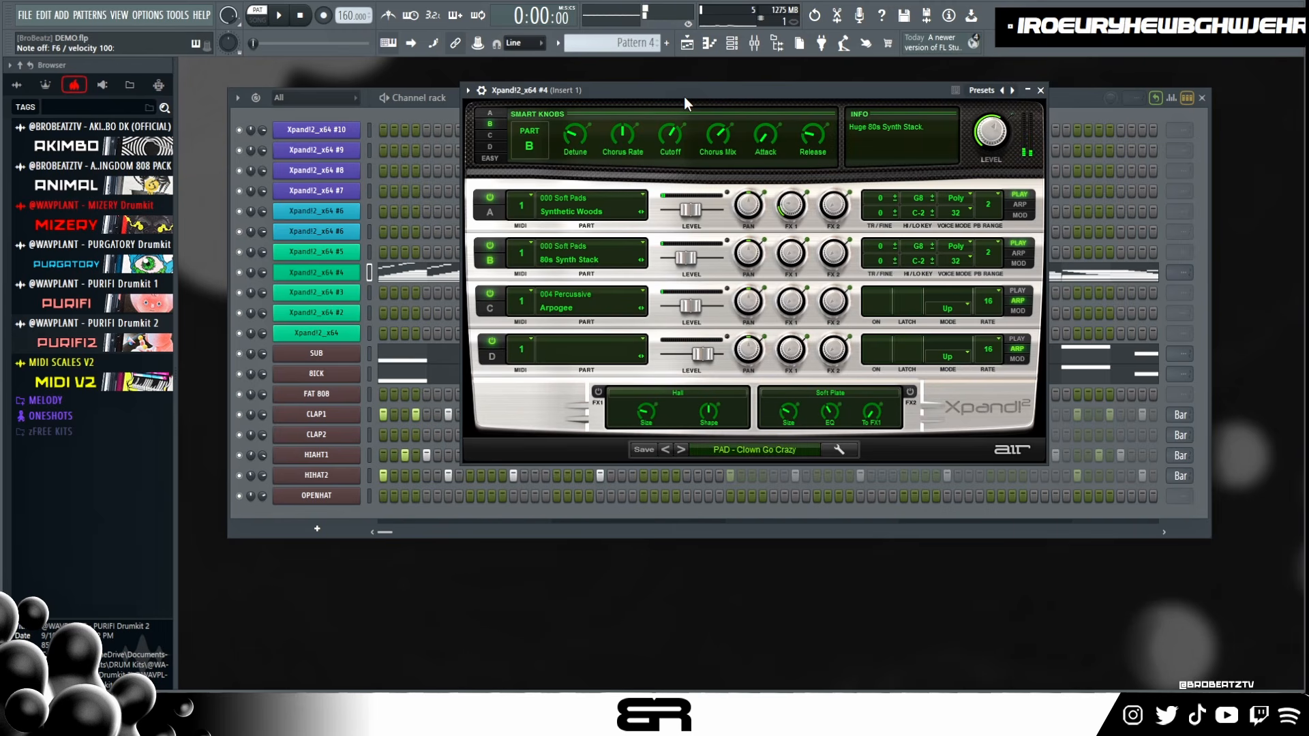
left_click_drag(688, 85, 683, 106)
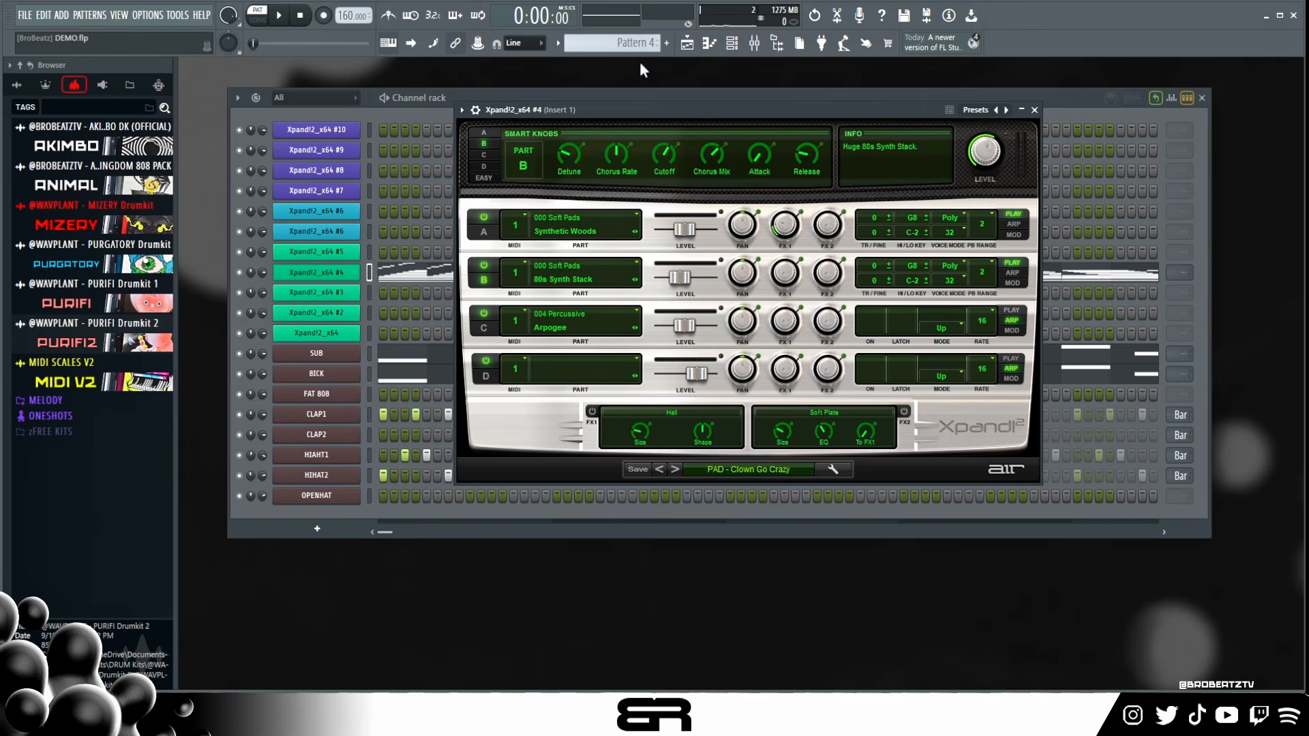
- Switch to Pattern 8 and place eight notes between G#5 and D6 across the first four bars of the Xpand!2_x64 #10 piano roll
scroll(638, 42, "up", 4)
right_click(310, 129)
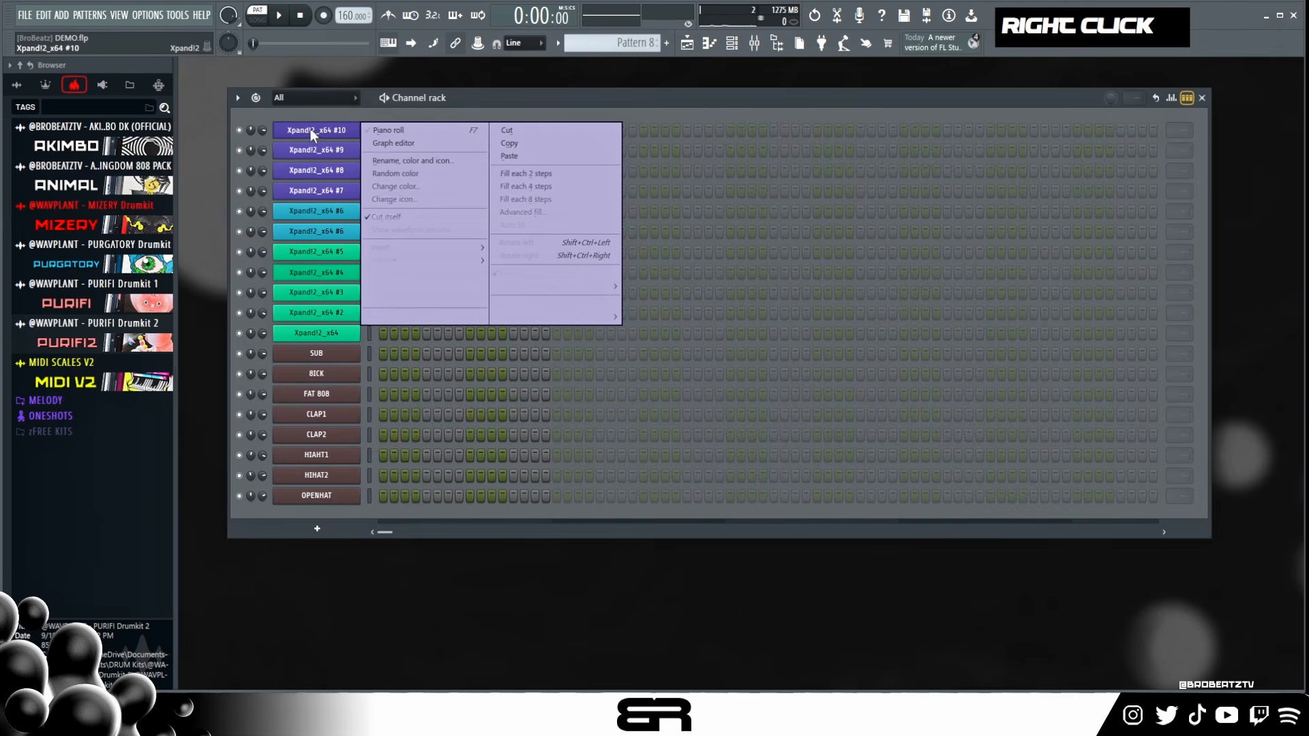
left_click(410, 133)
left_click(235, 336)
left_click(288, 312)
left_click(377, 288)
left_click(425, 324)
left_click(514, 325)
left_click(562, 275)
left_click(634, 276)
left_click(675, 349)
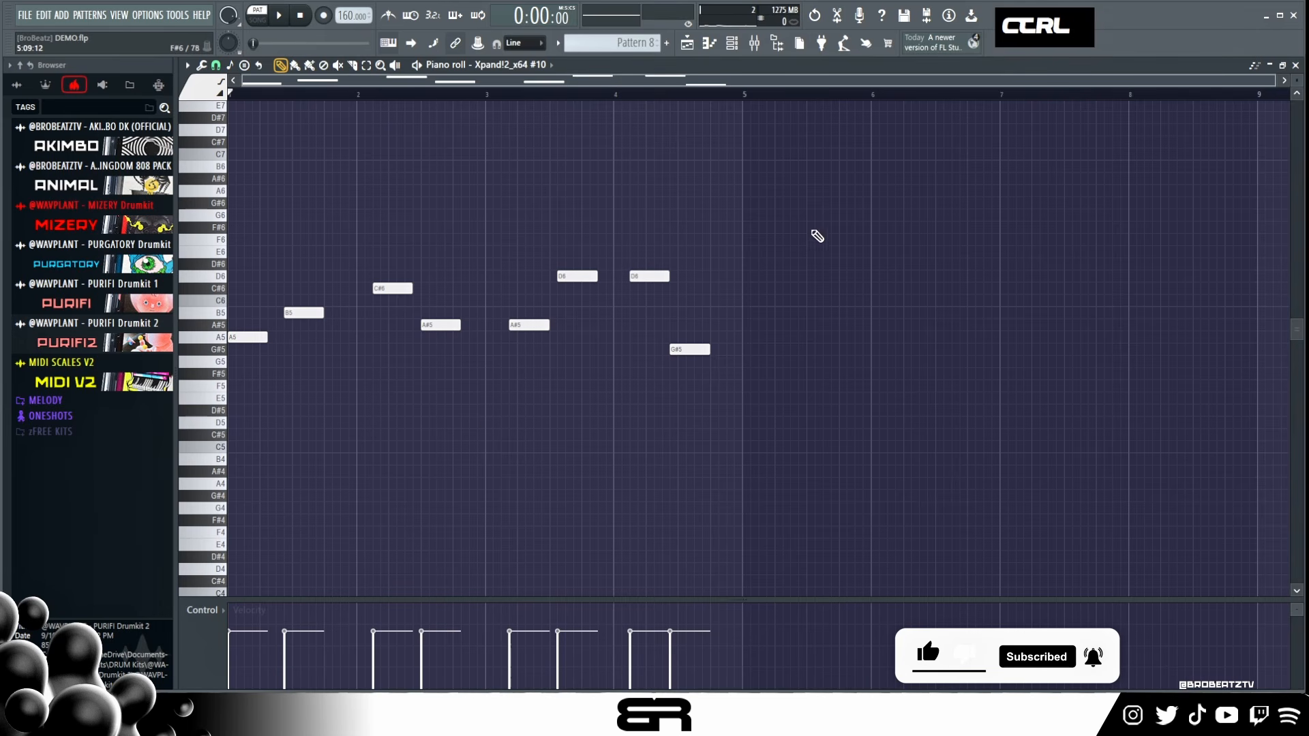
left_click_drag(821, 233, 230, 432)
- Bring up the channel rack, look at the Xpand!2_x64 #5 and #4 instruments, and close the instrument window
left_click(732, 43)
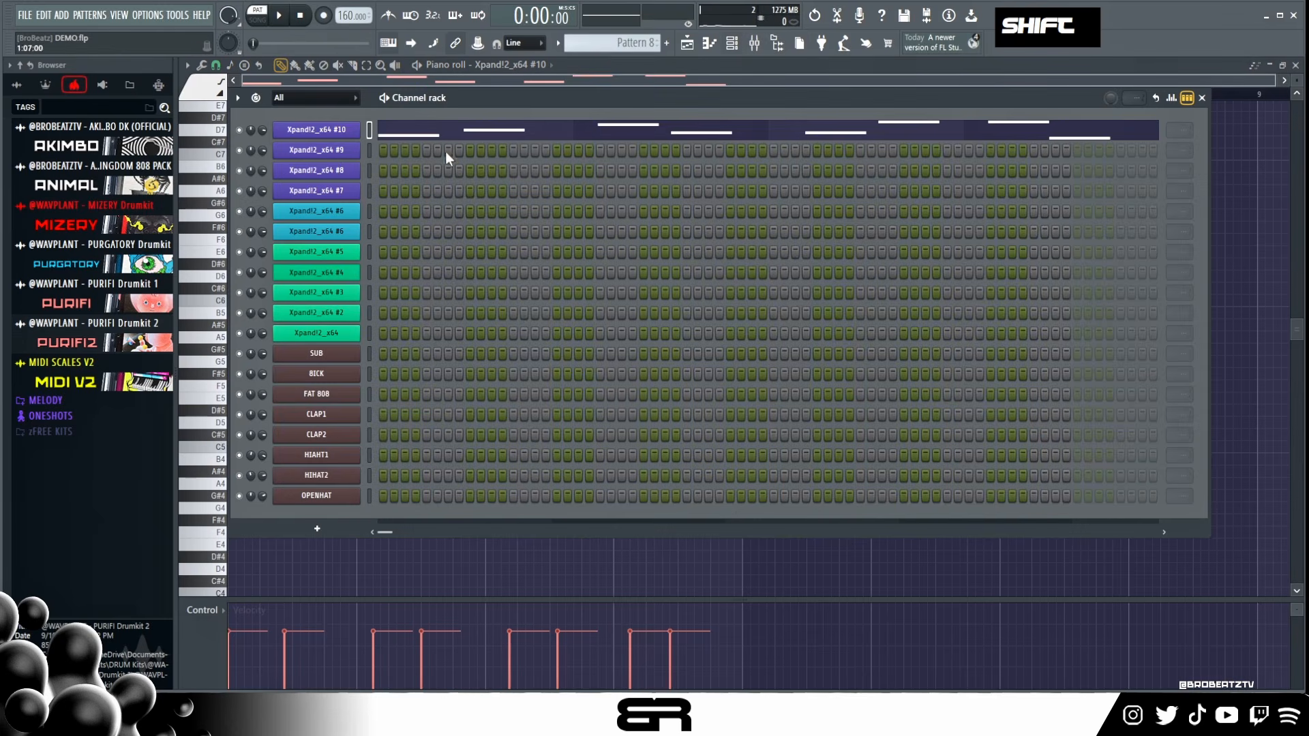
double_click(312, 254)
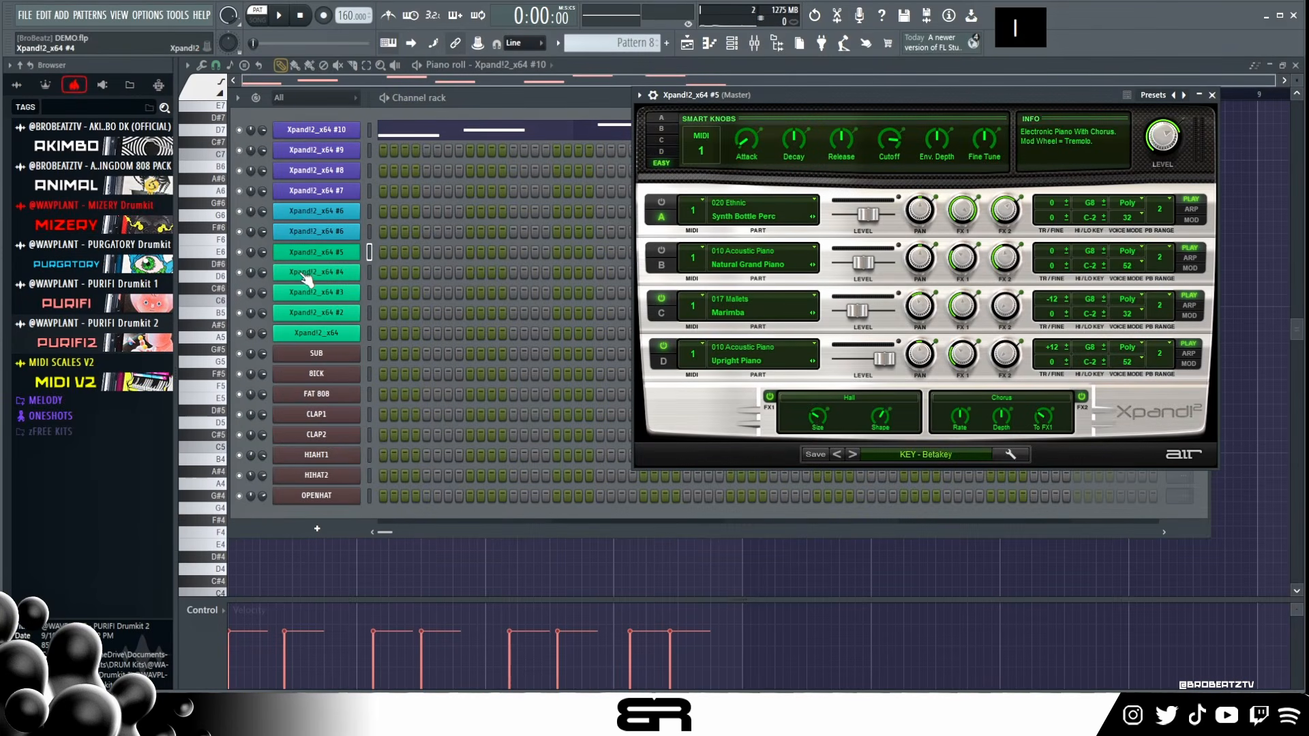
double_click(333, 278)
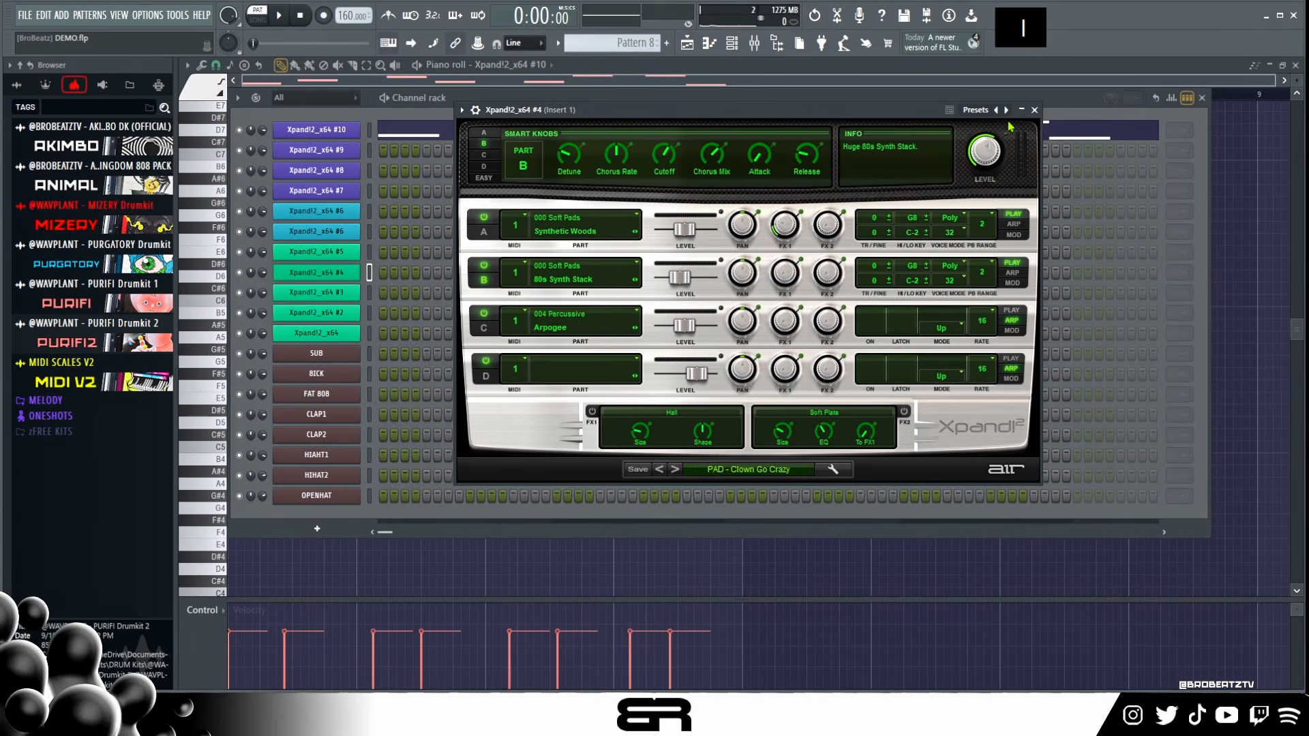
left_click(1033, 111)
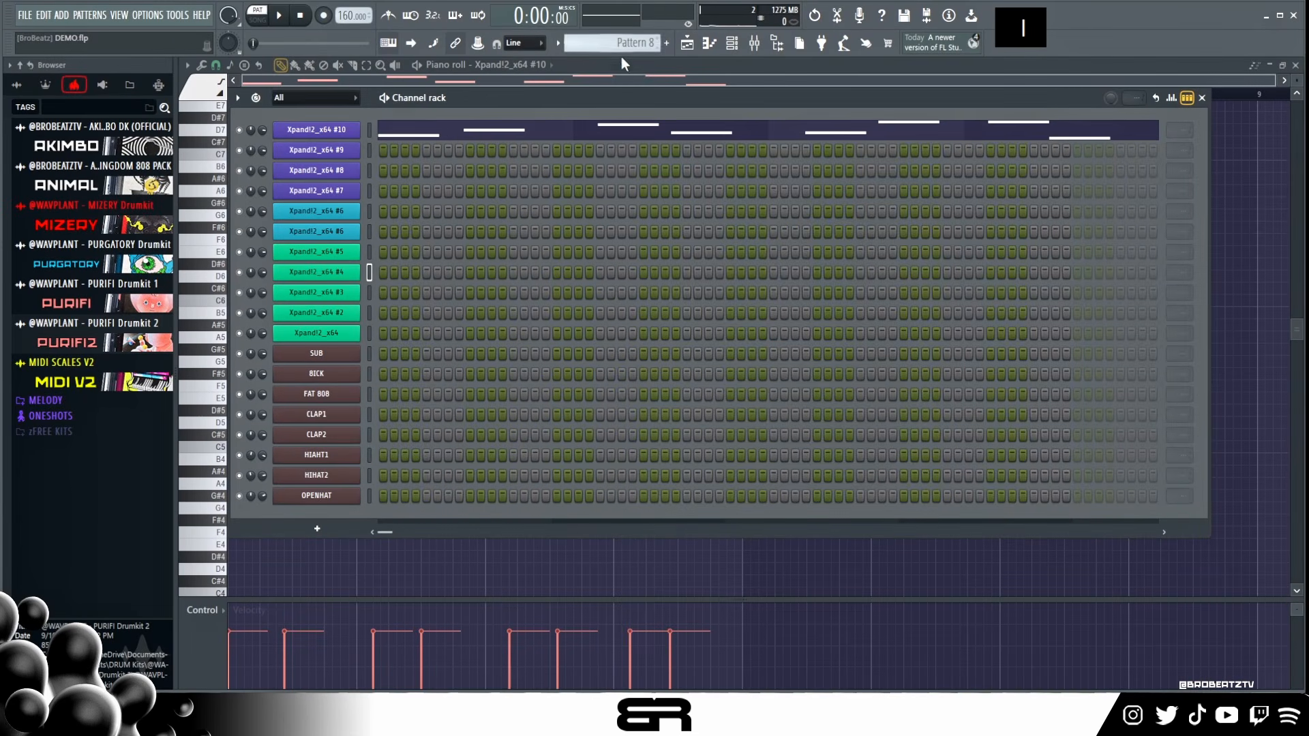
- Stack lower copies of the eight notes into chords in the Xpand!2_x64 #10 piano roll, with the lowest layer starting on G3
double_click(628, 131)
left_click_drag(809, 221, 234, 407)
left_click_drag(234, 335, 235, 444, "shift")
left_click_drag(234, 482, 257, 437)
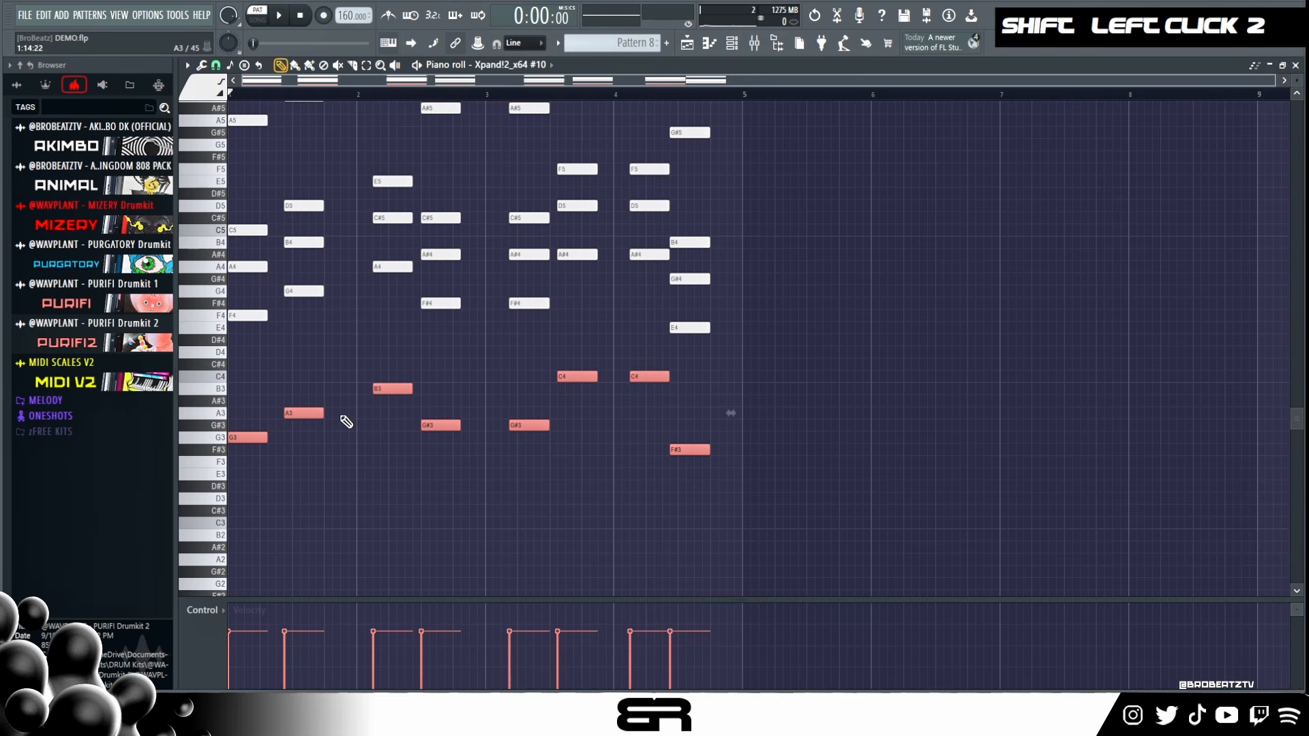
- Add a descending C7, B6, G#6, G6 run above the first chords and repeat it near the start of the next three bars
scroll(349, 392, "up", 7)
right_click(346, 372)
left_click(214, 184)
left_click(212, 196)
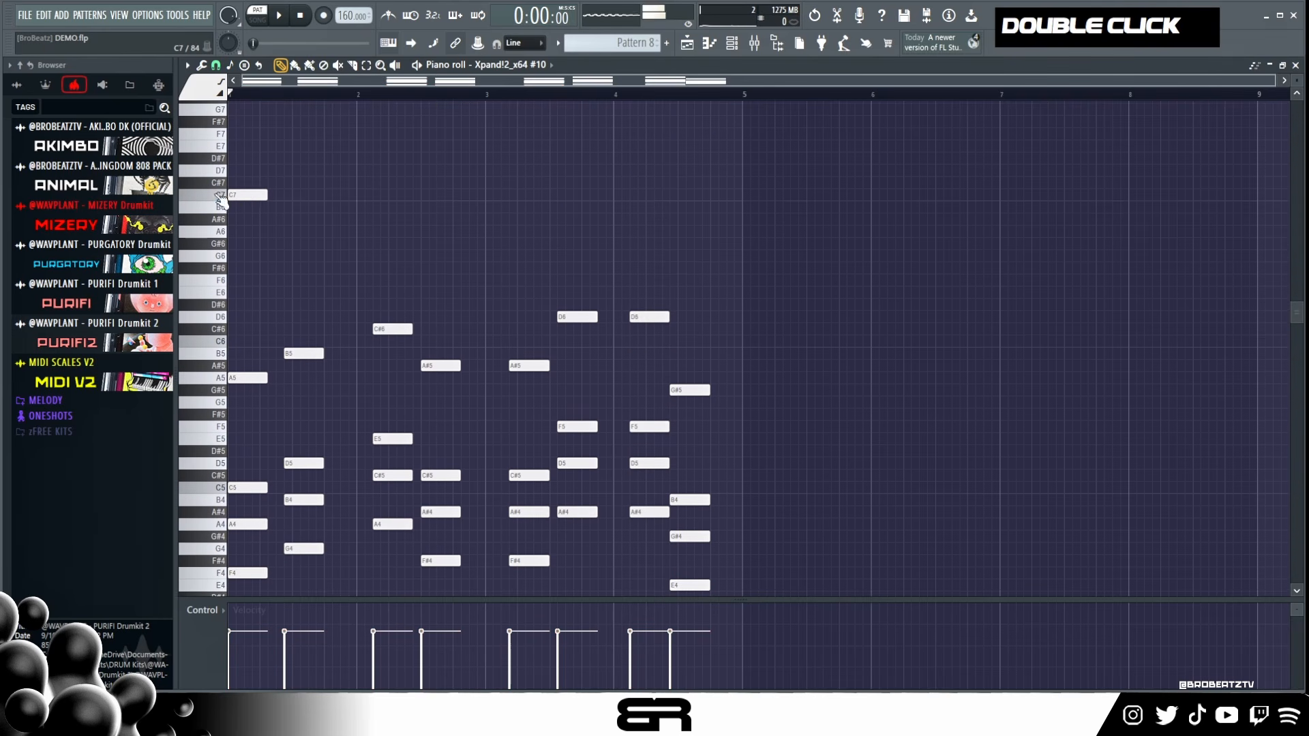
left_click_drag(264, 192, 236, 193)
left_click(256, 207)
left_click(270, 243)
left_click_drag(336, 272, 512, 205)
left_click(239, 197, "shift")
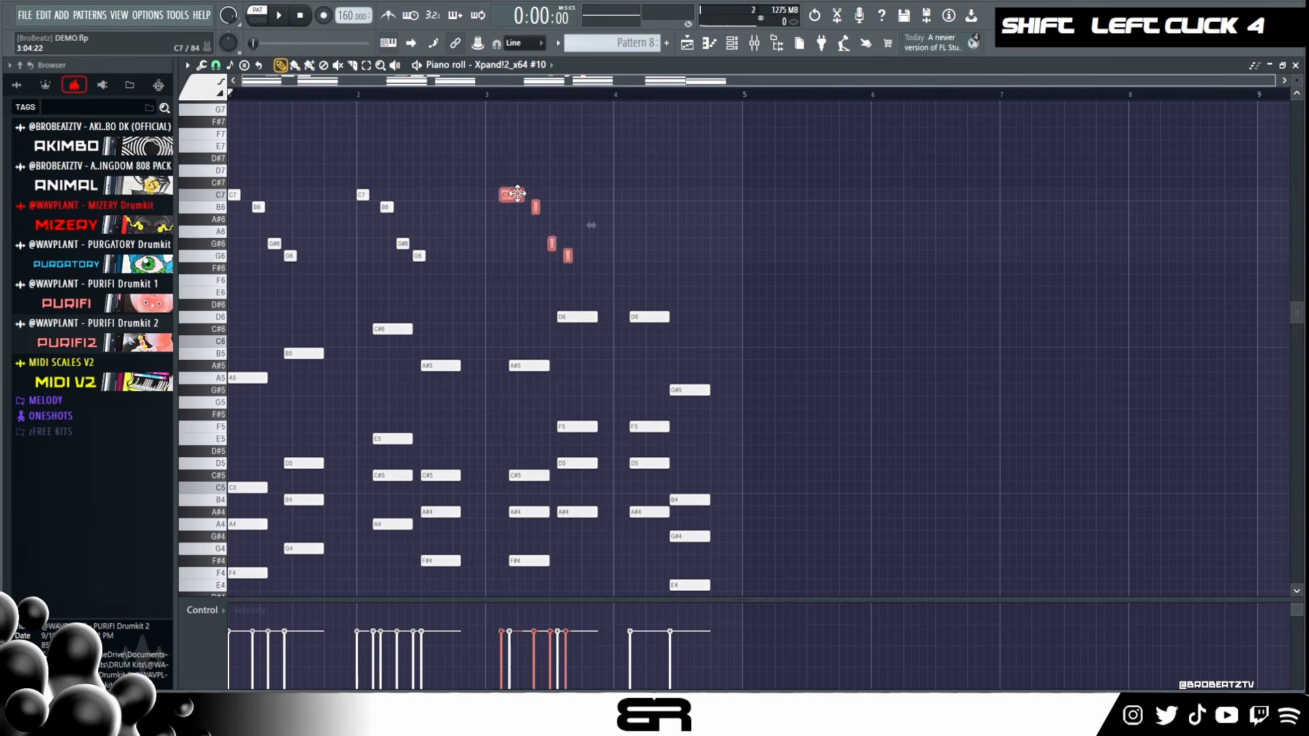
scroll(619, 273, "down", 3)
scroll(619, 276, "up", 1)
scroll(619, 276, "down", 1)
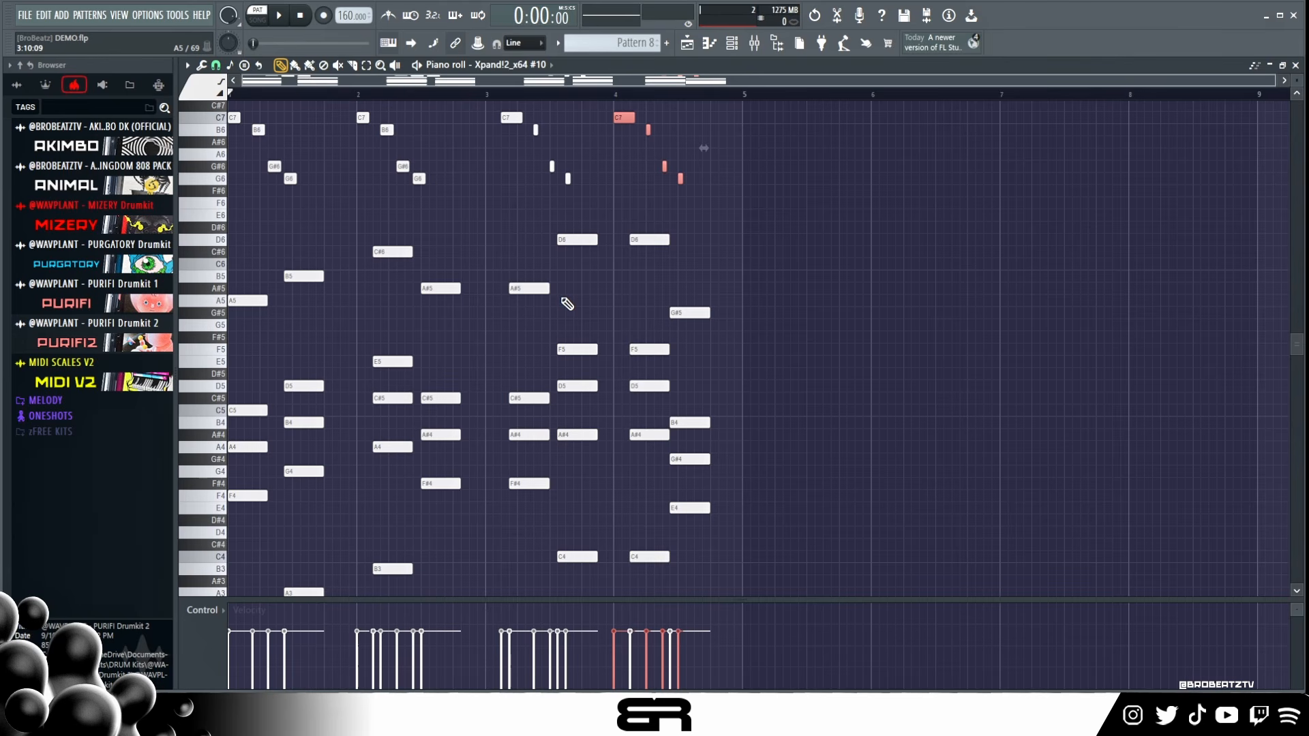
- Delete all the notes from the Xpand!2_x64 #10 piano roll and clear the time selection
right_click(748, 249)
key("ctrl+a")
key("Delete")
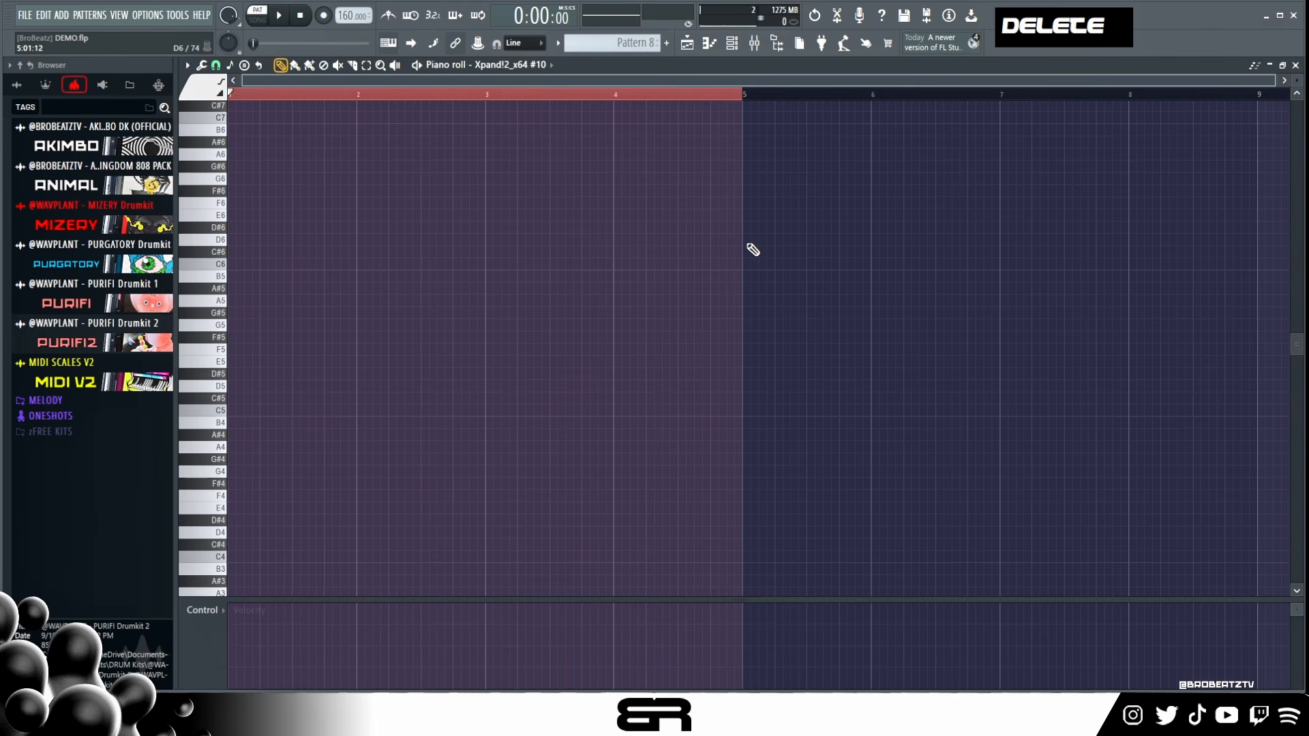
double_click(450, 94)
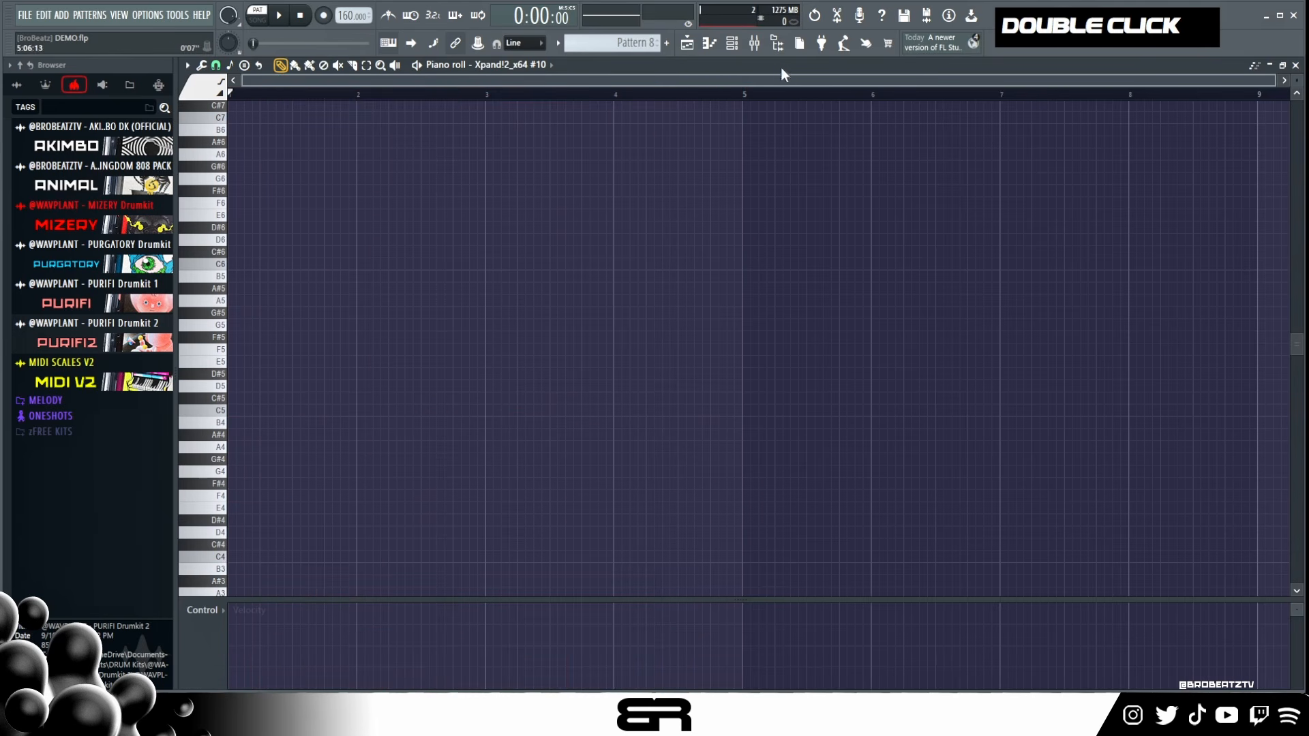
- Bring up the channel rack, return to Pattern 4, and close the piano roll
left_click(732, 45)
scroll(627, 42, "down", 4)
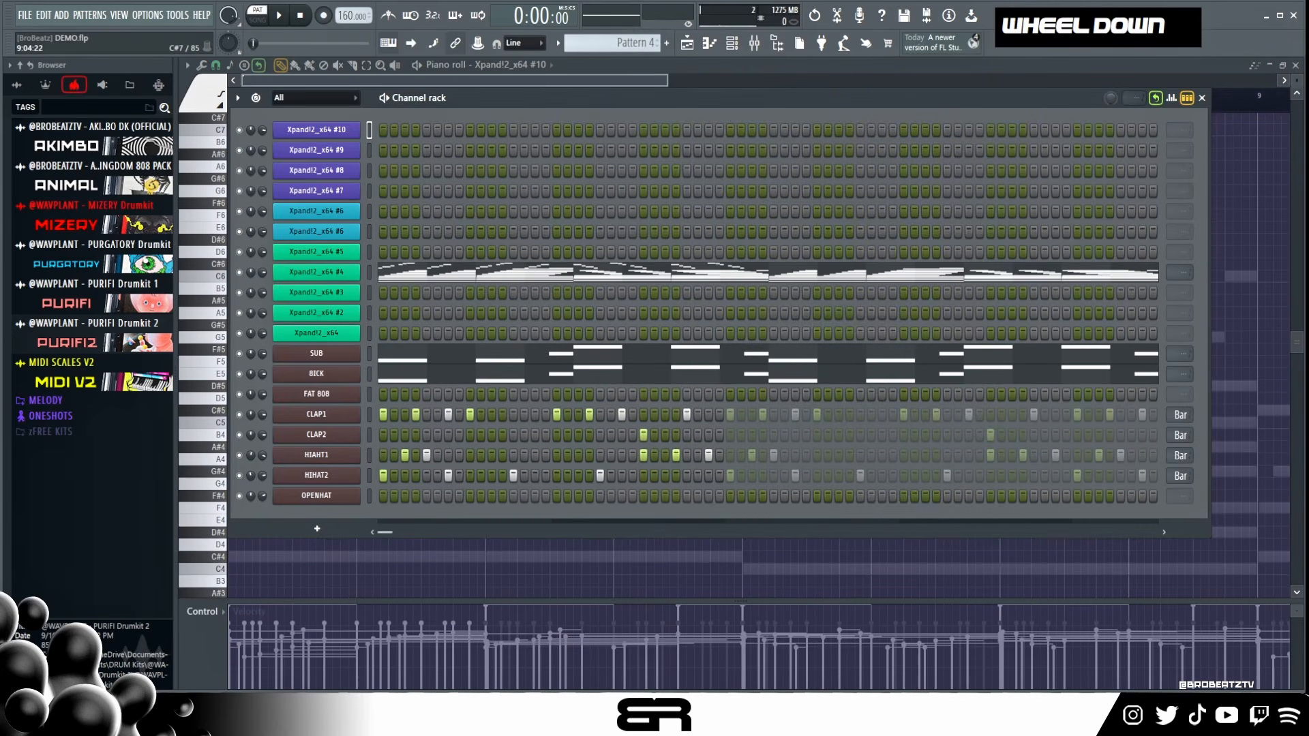
left_click(1295, 64)
left_click_drag(615, 97, 626, 102)
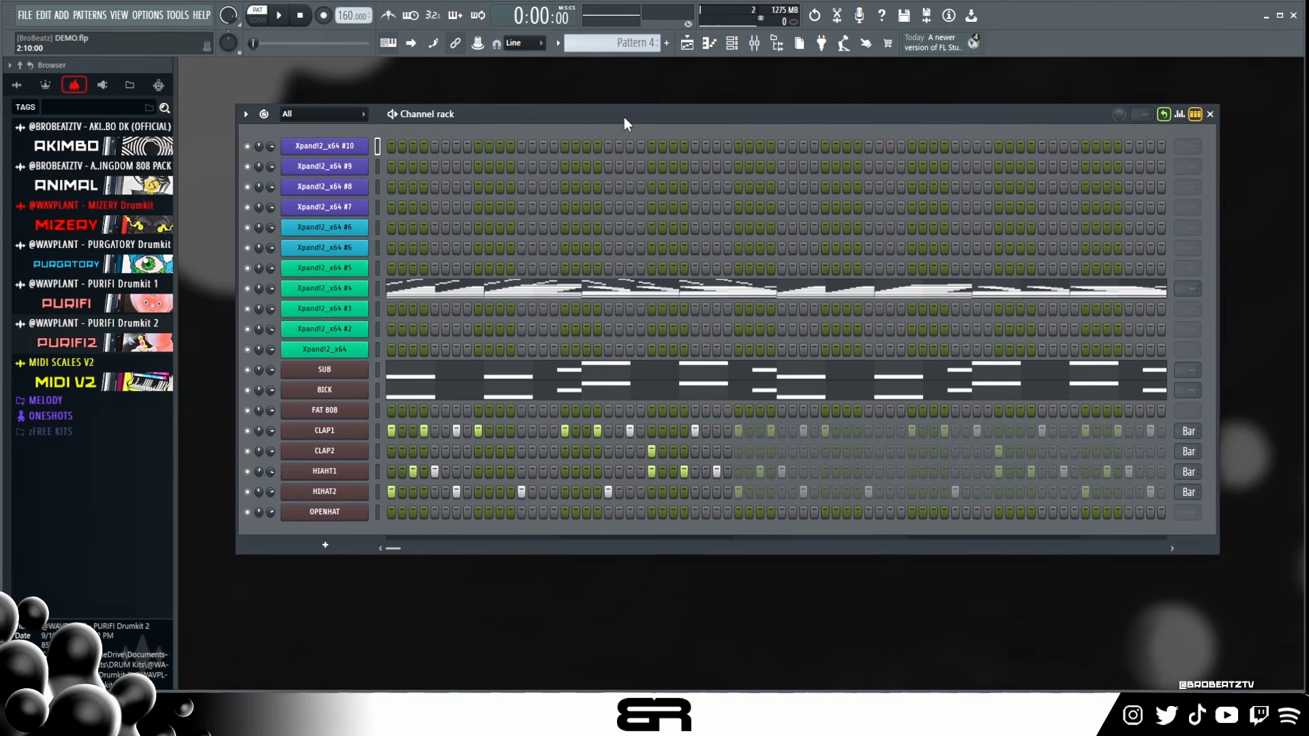
- Listen to Pattern 4 and open the Xpand!2_x64 #4 instrument to show its PAD - Clown Go Crazy preset
key("space")
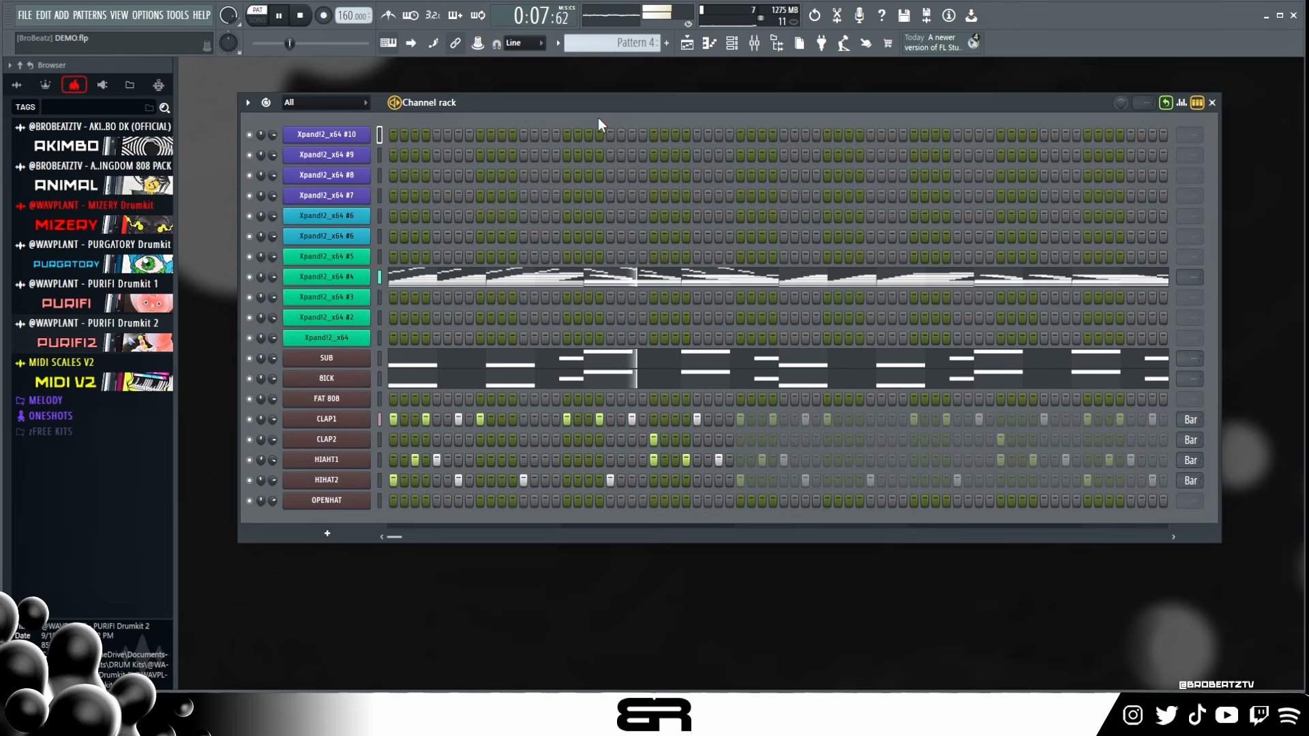
left_click(321, 279)
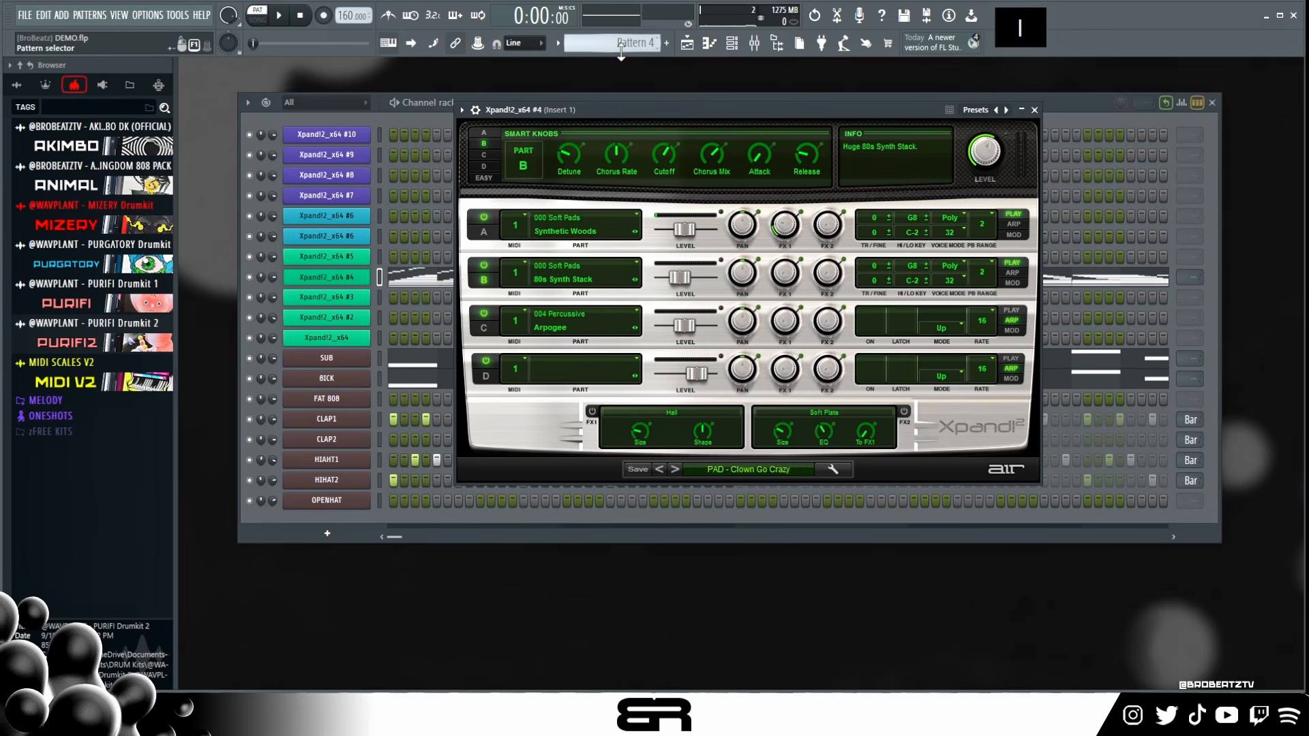
- Switch to Pattern 5 and open the Xpand!2_x64 #5 instrument in place of Xpand!2_x64 #4, centering it over the channel rack
scroll(624, 42, "up", 1)
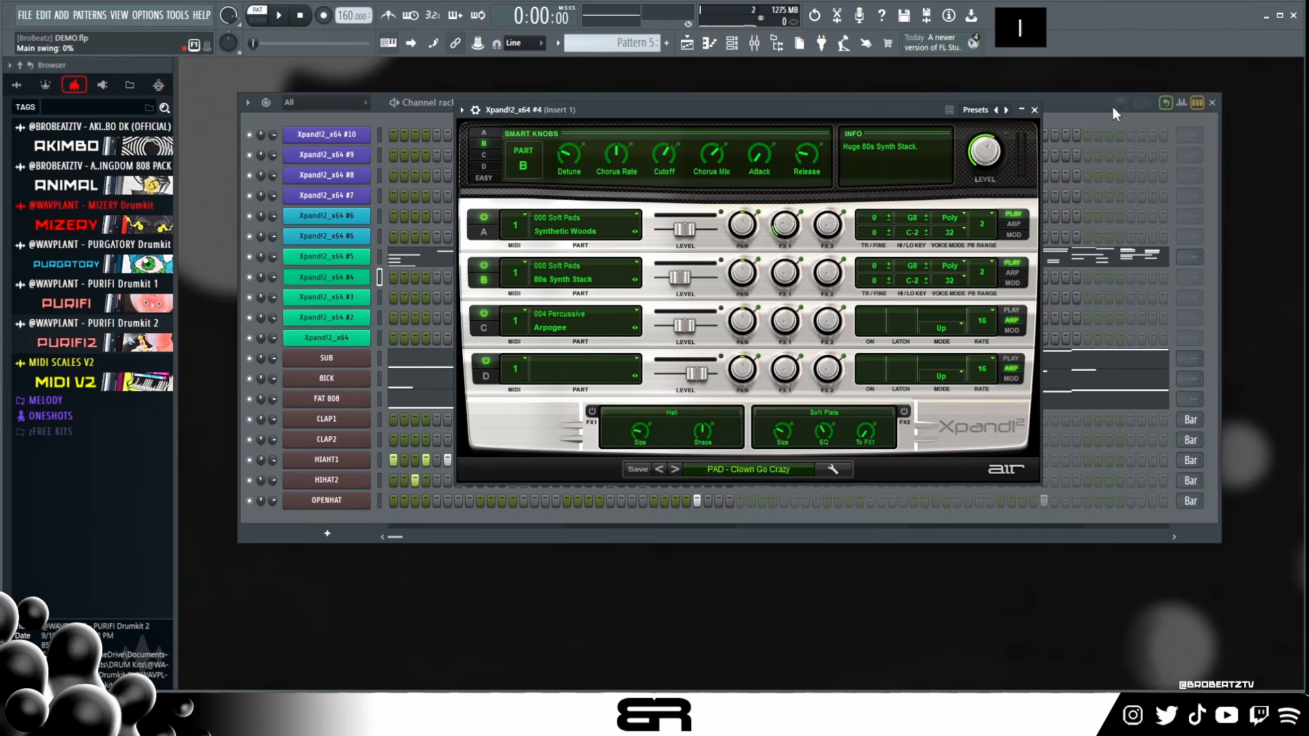
left_click(1034, 110)
left_click(344, 258)
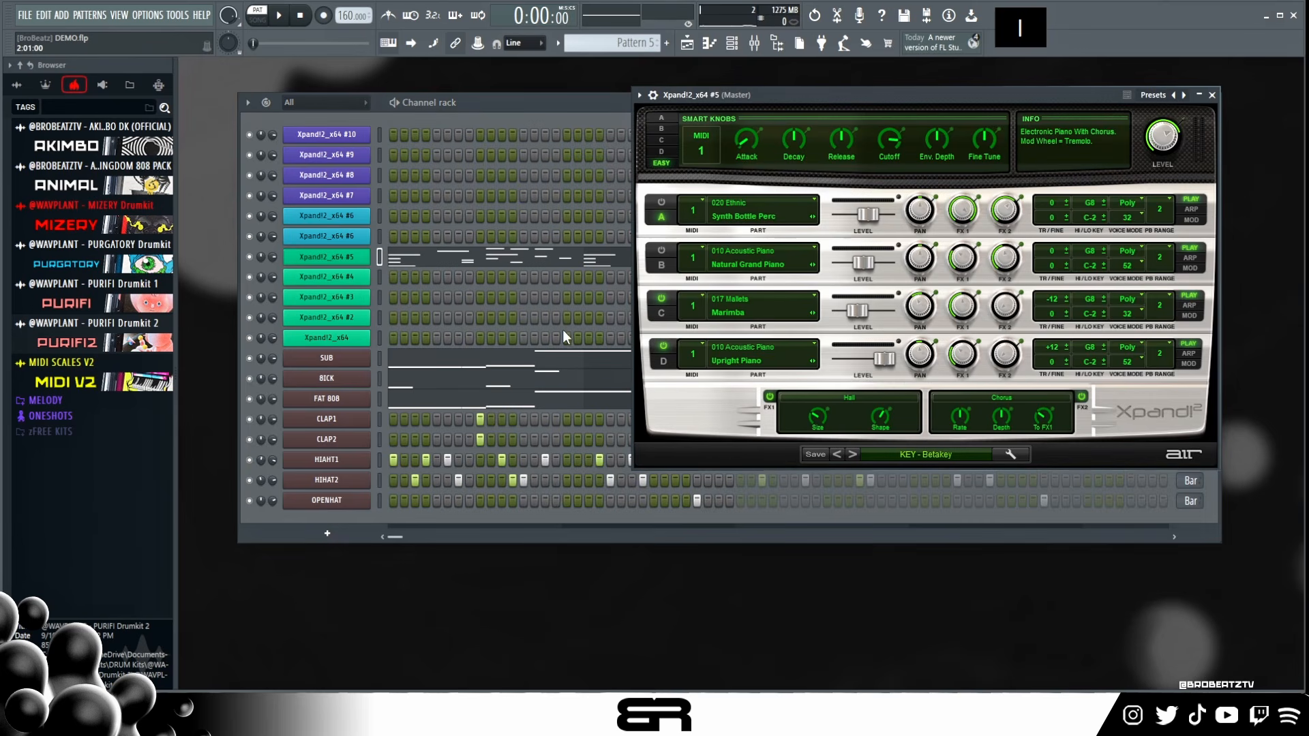
left_click_drag(866, 103, 780, 111)
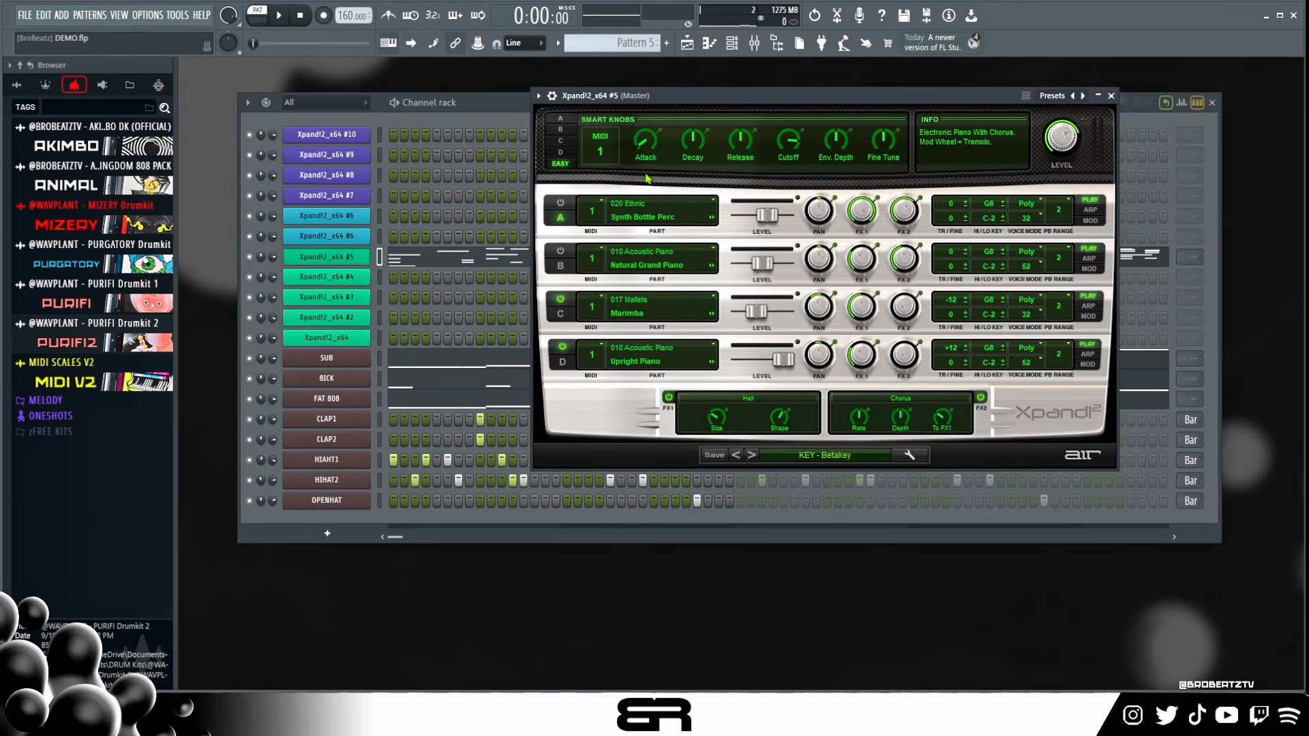
- Listen to Pattern 5 with the KEY - Betakey preset and bring the channel rack in front of the instrument
key("space")
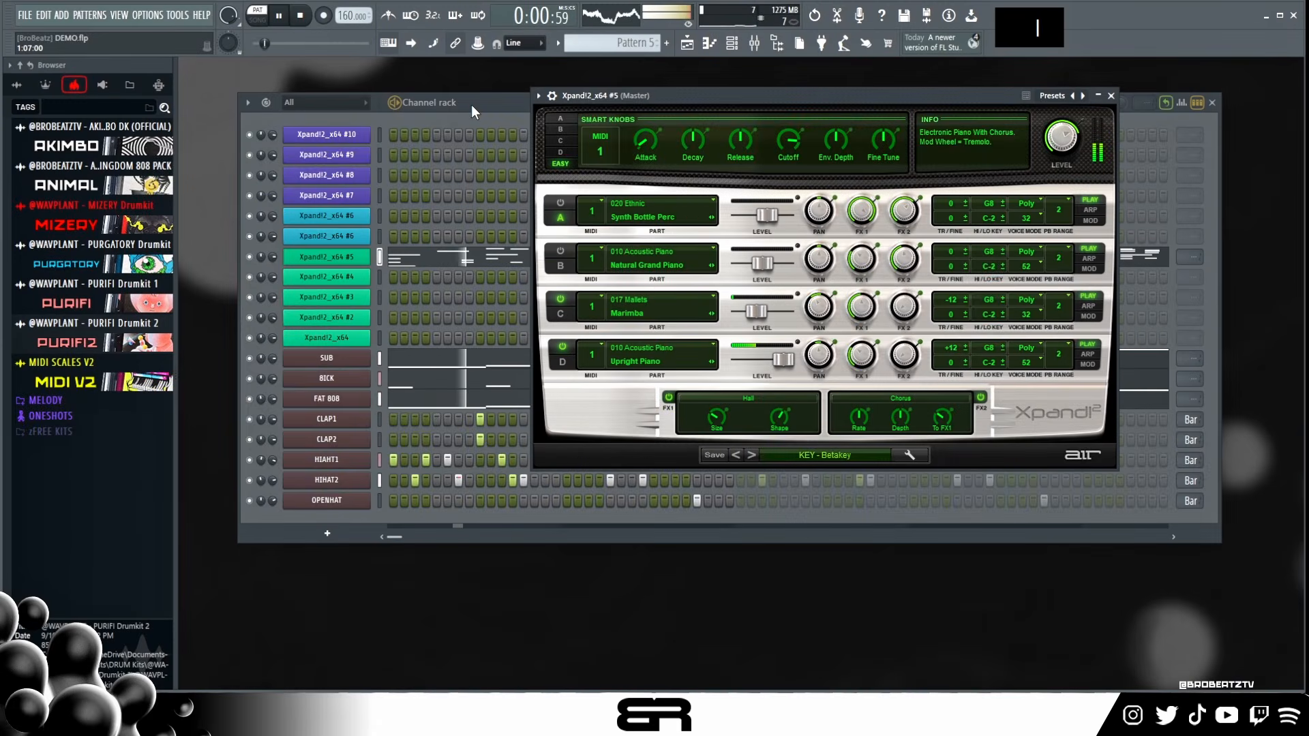
left_click(472, 104)
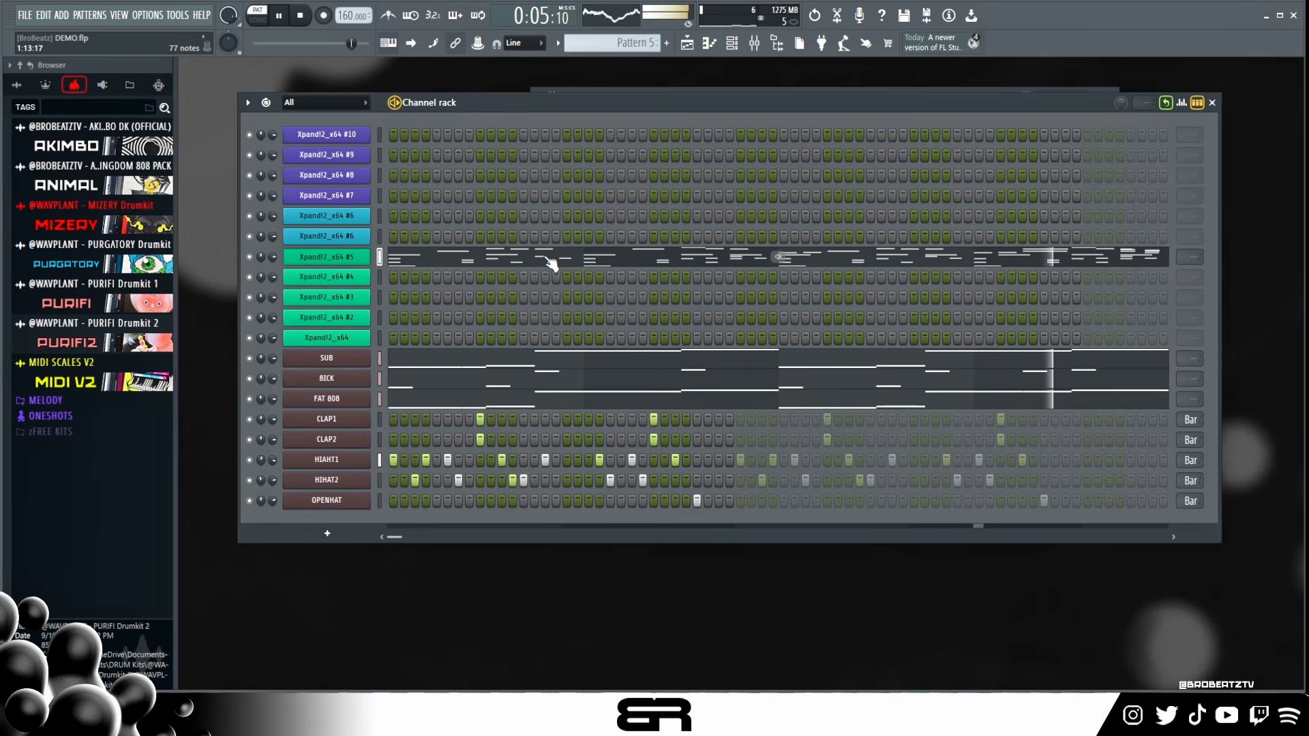
key("space")
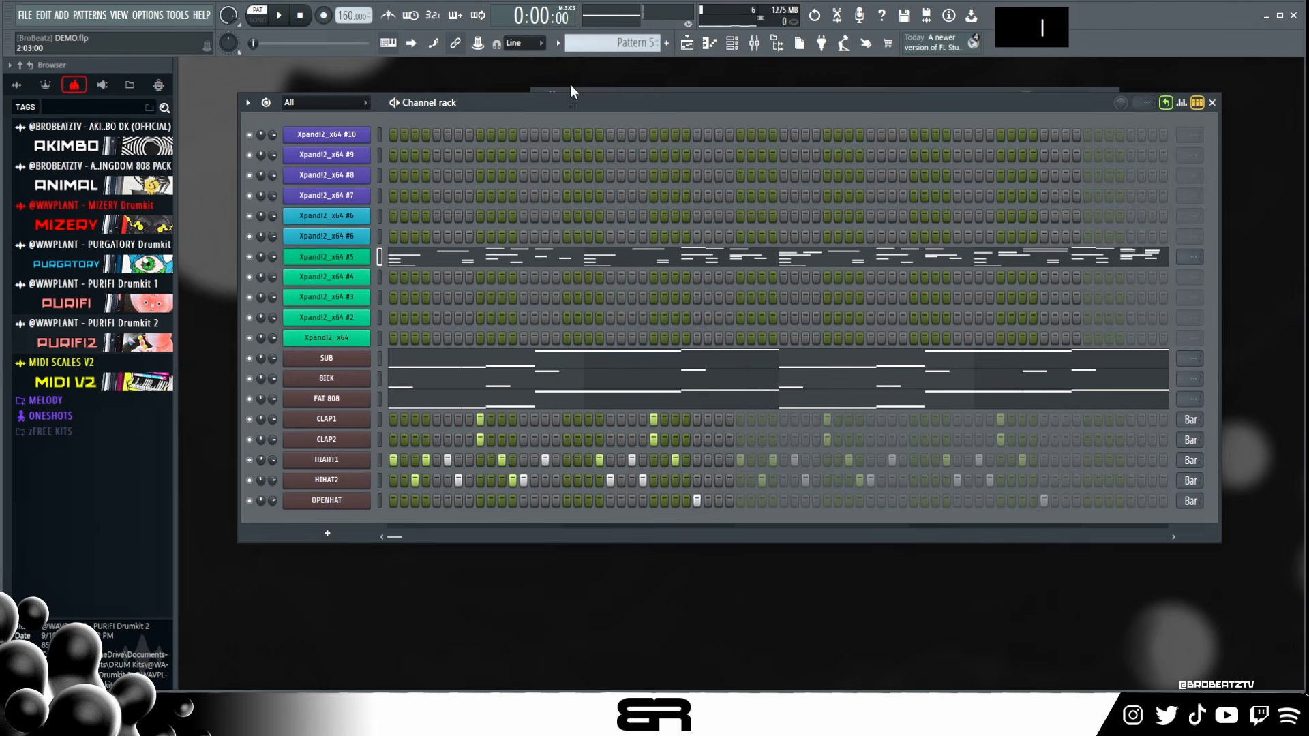
- Switch to Pattern 6 and open the Xpand!2_x64 #2 instrument
scroll(578, 43, "up", 1)
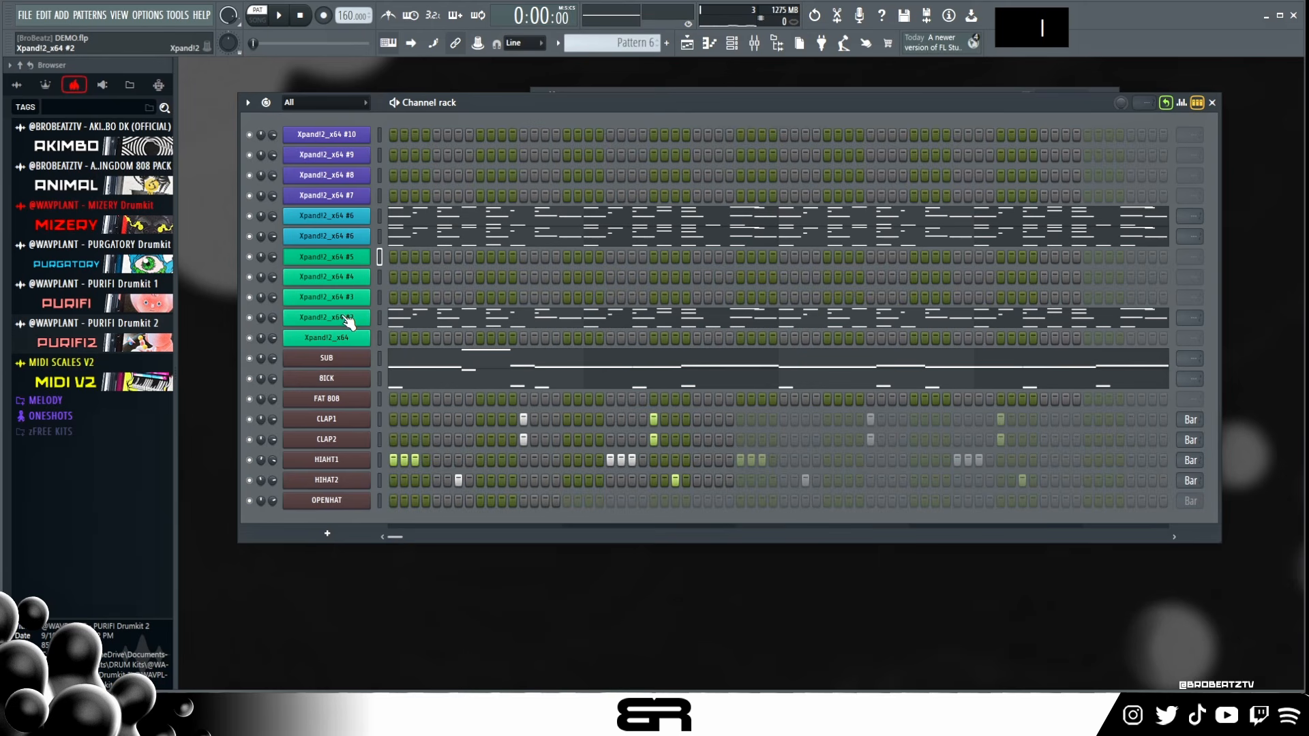
left_click(353, 318)
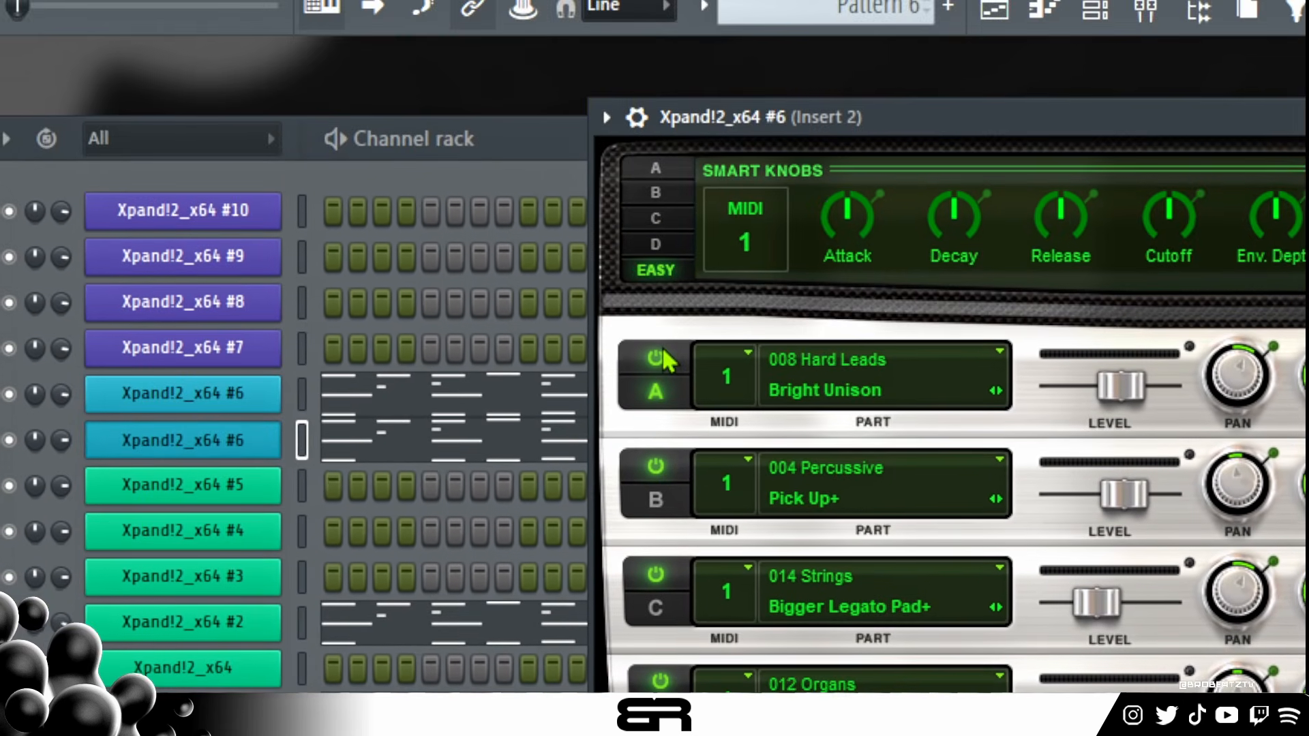
- Turn off part A (Bright Unison) of the lower Xpand!2_x64 #6 and mute the Xpand!2_x64 #2 and upper Xpand!2_x64 #6 channels
left_click(656, 358)
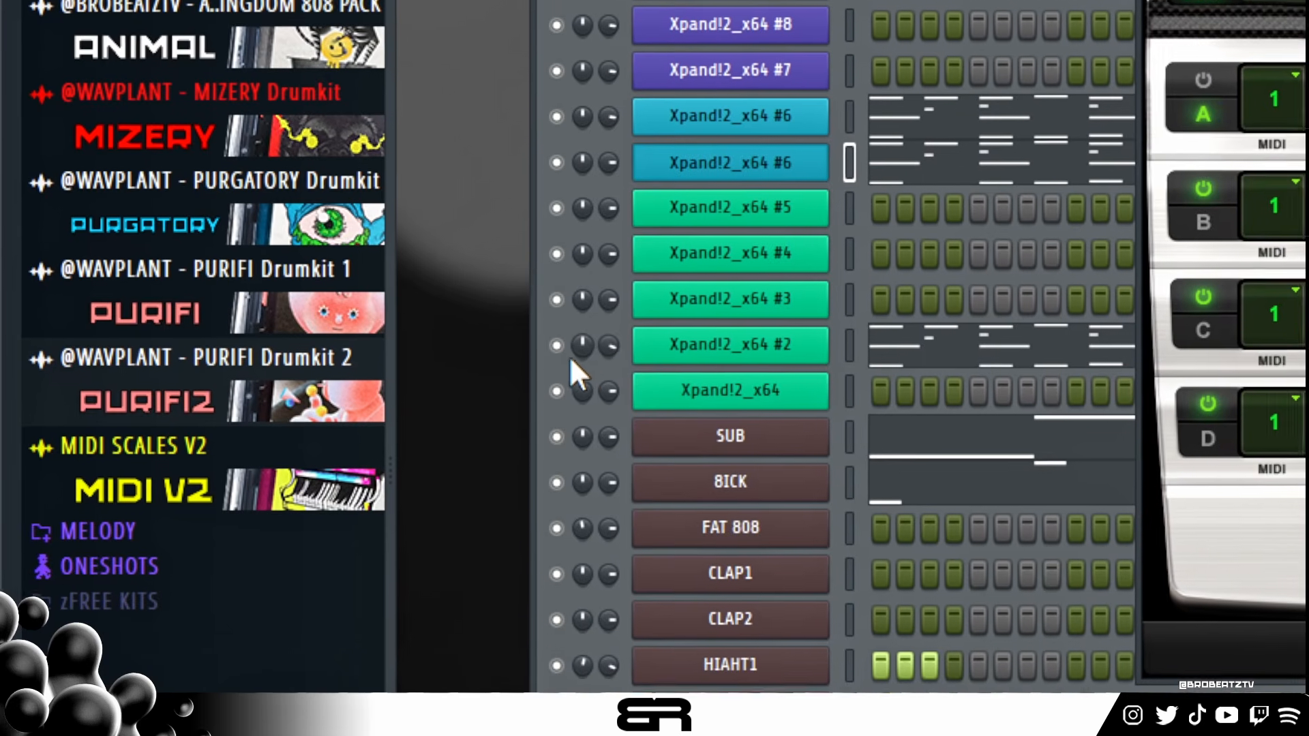
left_click(356, 502)
left_click(562, 131)
left_click(763, 187)
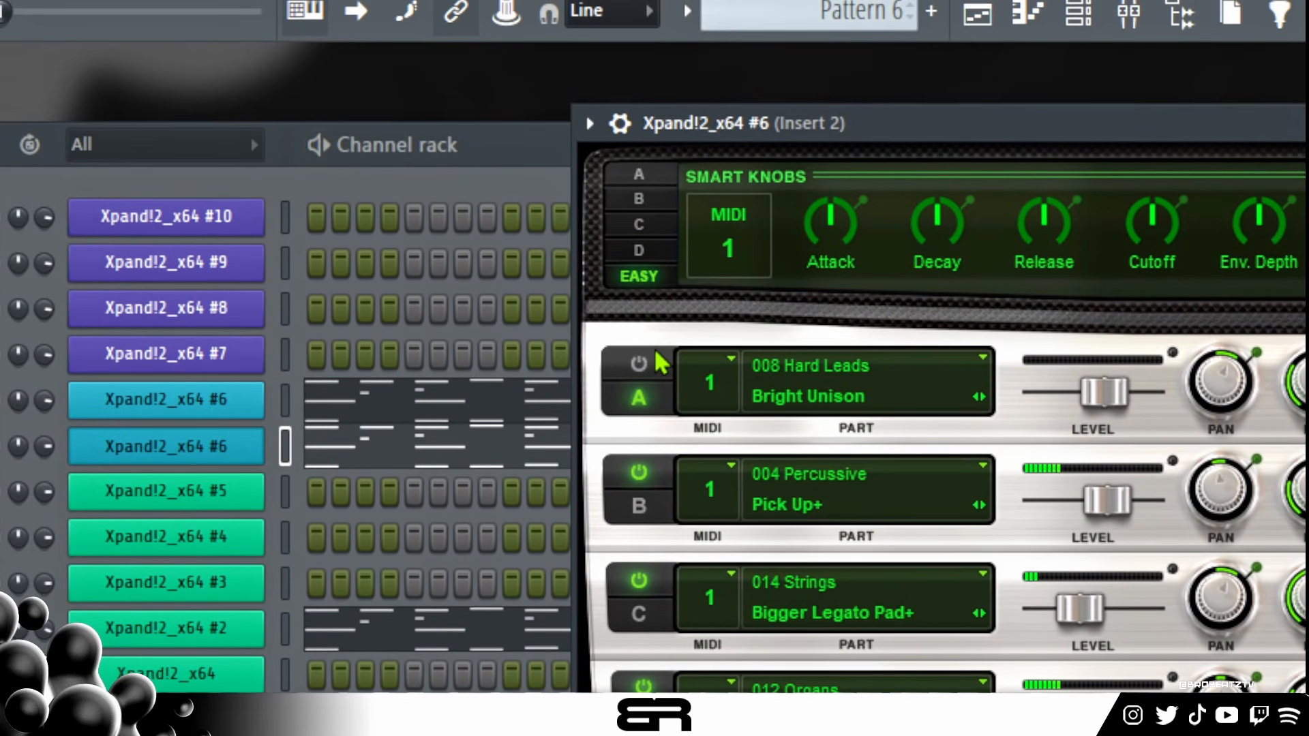
- Listen to Pattern 6 with the Bright Unison part of the lower Xpand!2_x64 #6 turned on, and switch that part off again
left_click(653, 353)
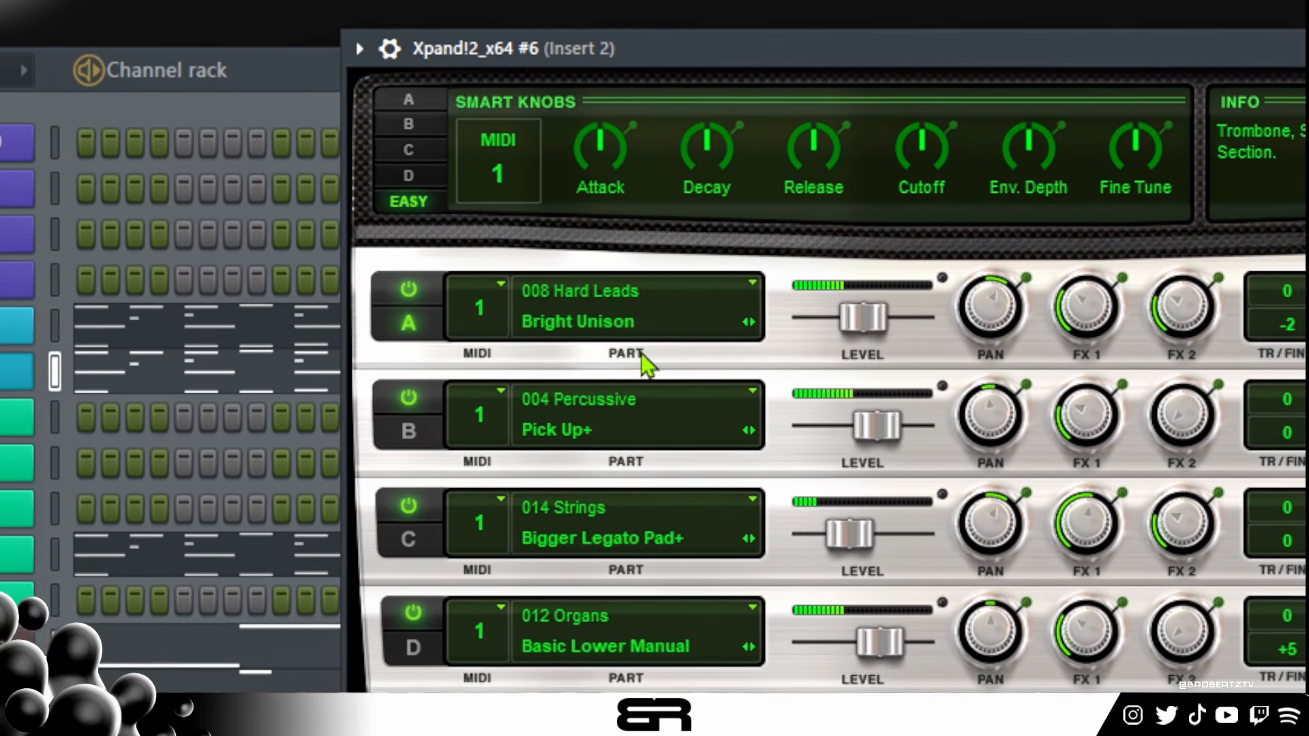
key("space")
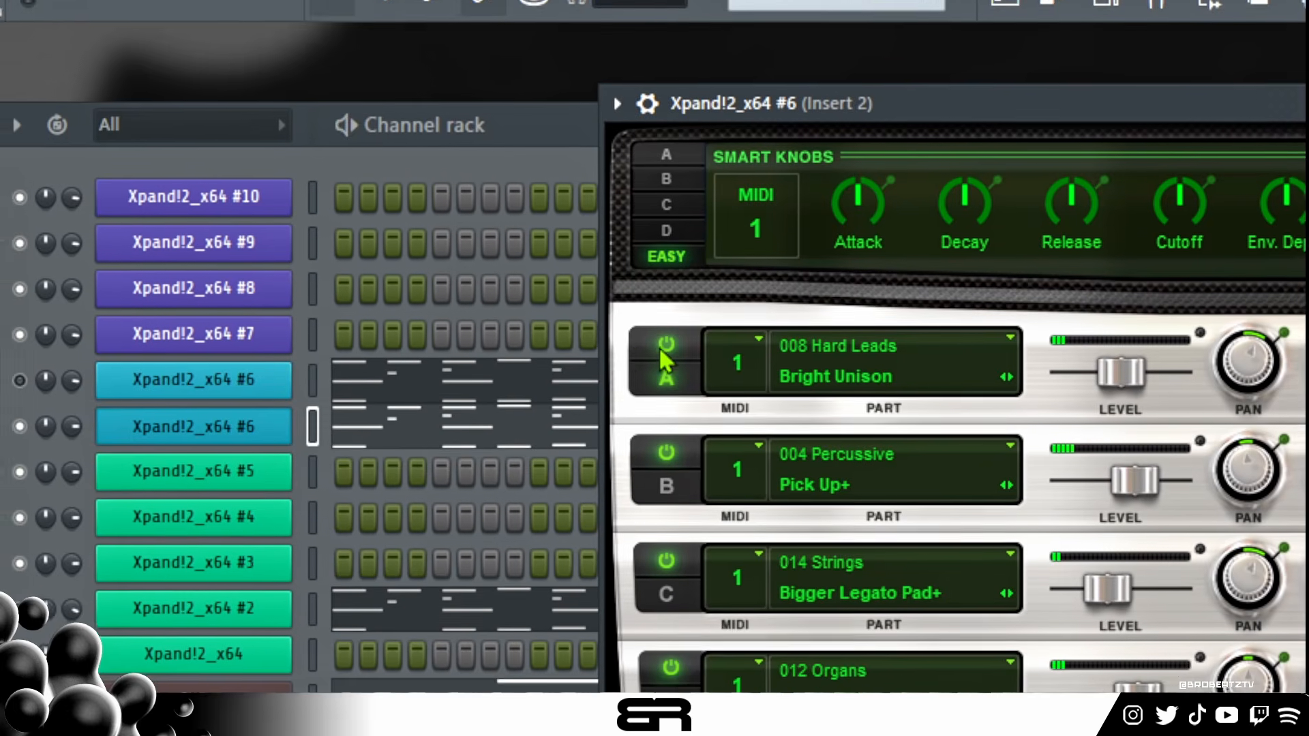
left_click(420, 291)
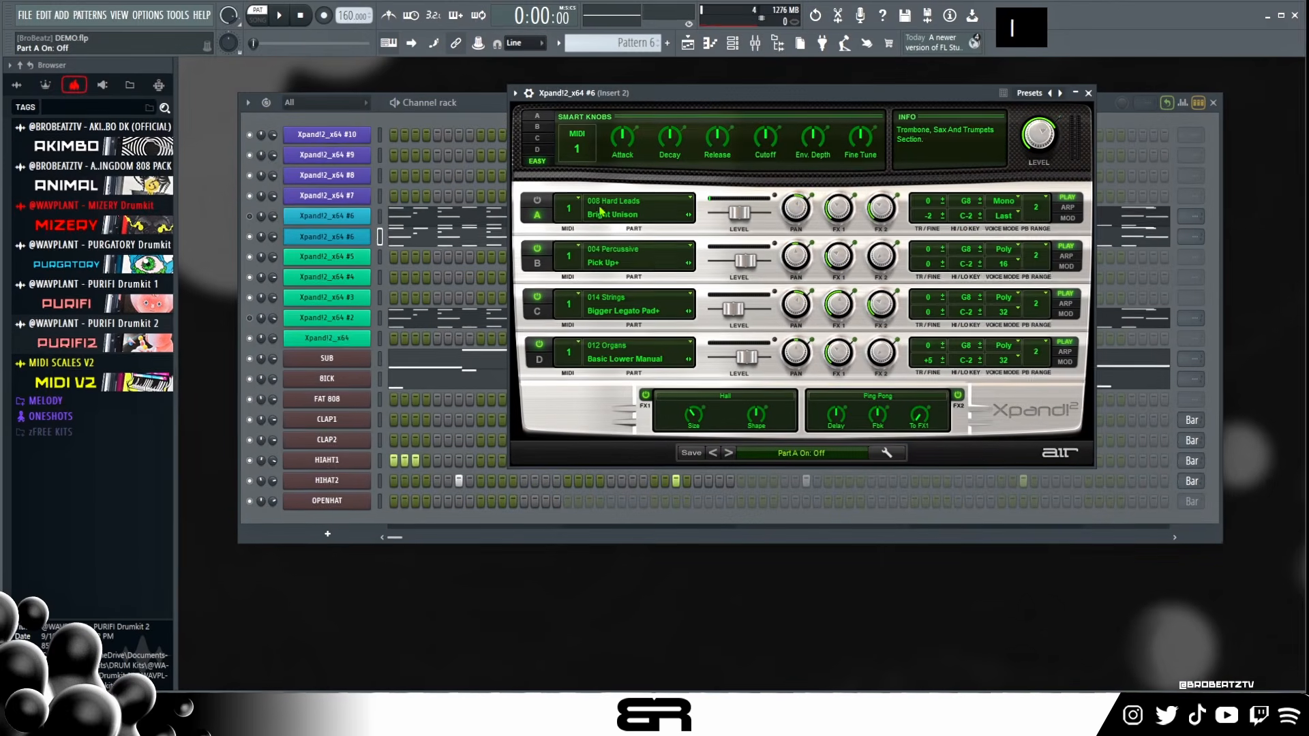
- Open the upper Xpand!2_x64 #6 instrument in place of the lower one, mute the lower #6 channel, and unmute the upper one
key("Escape")
left_click(327, 216)
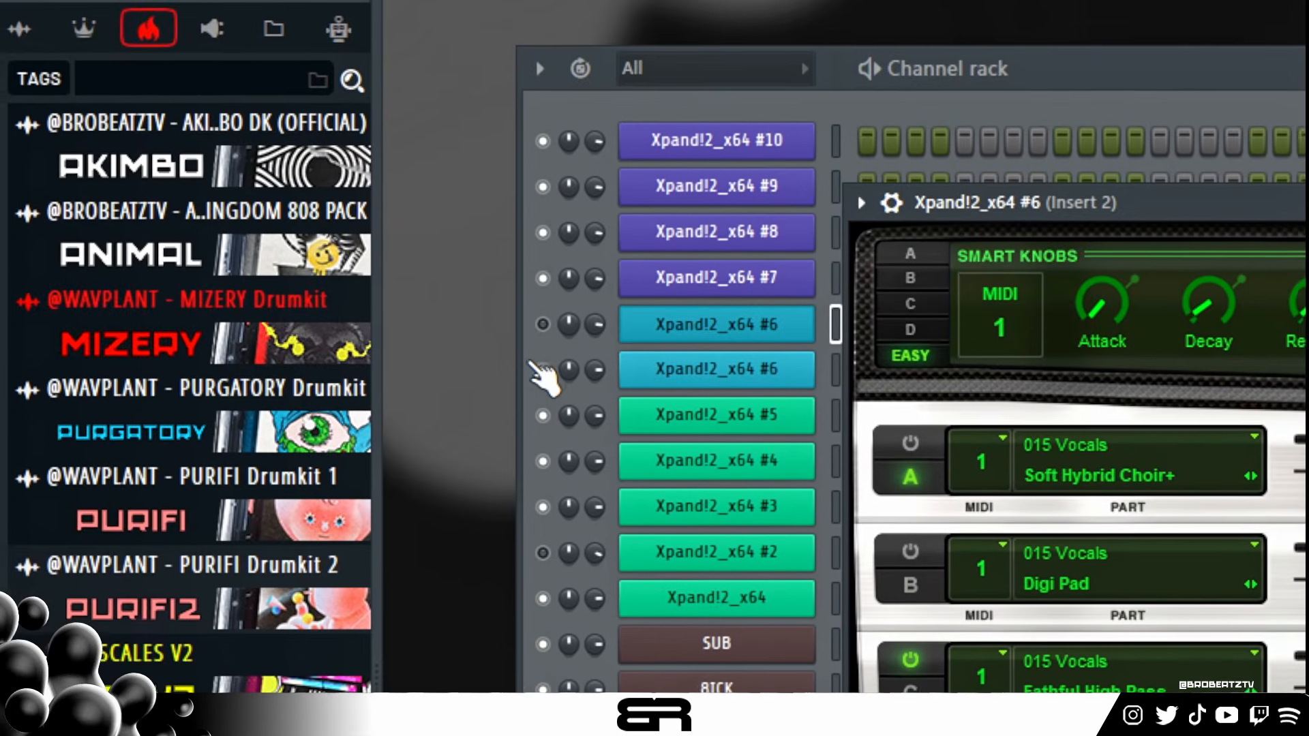
left_click(561, 383)
left_click(561, 338)
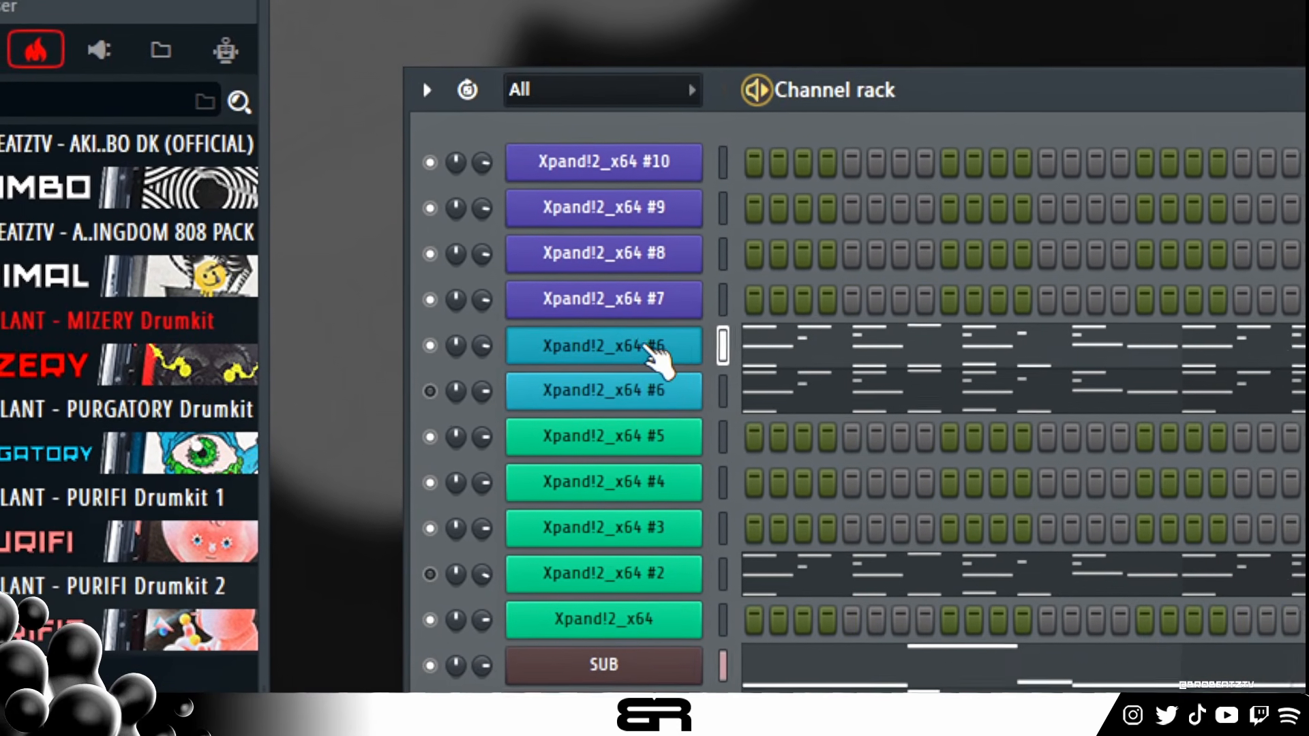
- Unmute the lower Xpand!2_x64 #6 and Xpand!2_x64 #2 channels and listen to Pattern 6 with all its layers
left_click(780, 382)
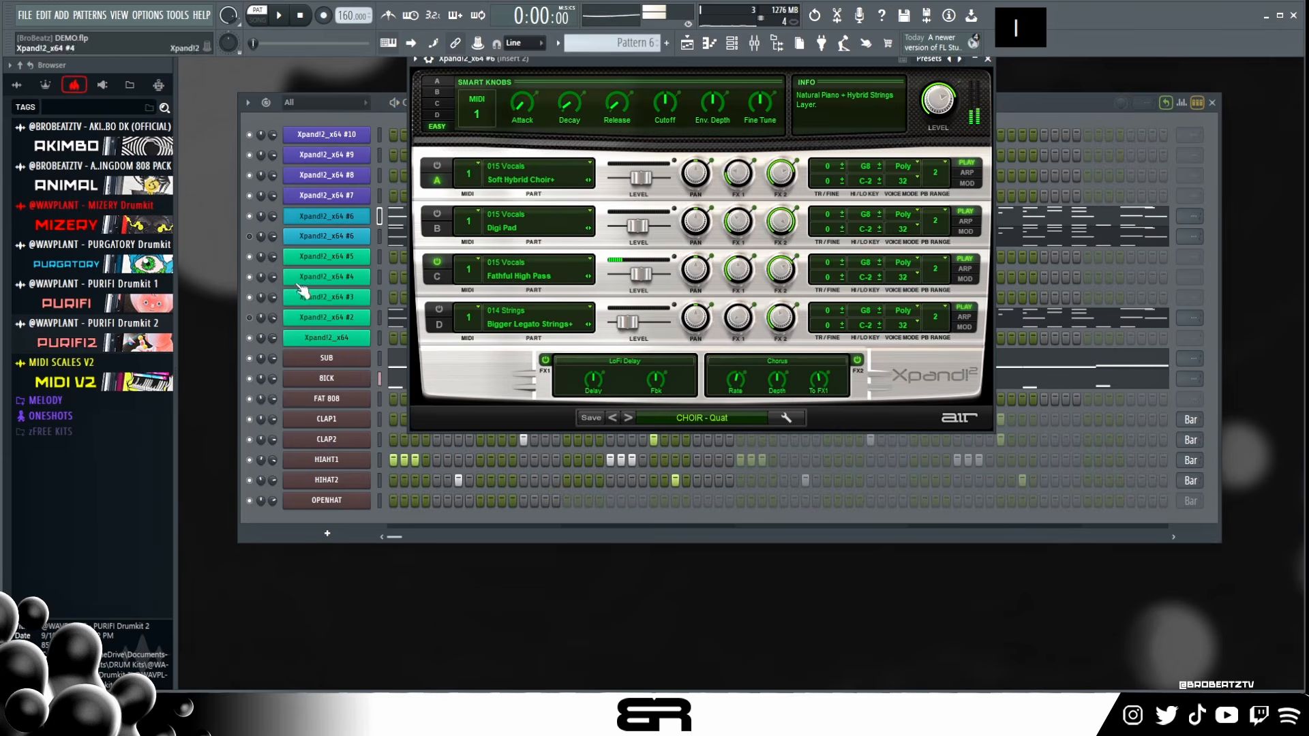
left_click(250, 236)
left_click(251, 317)
key("space")
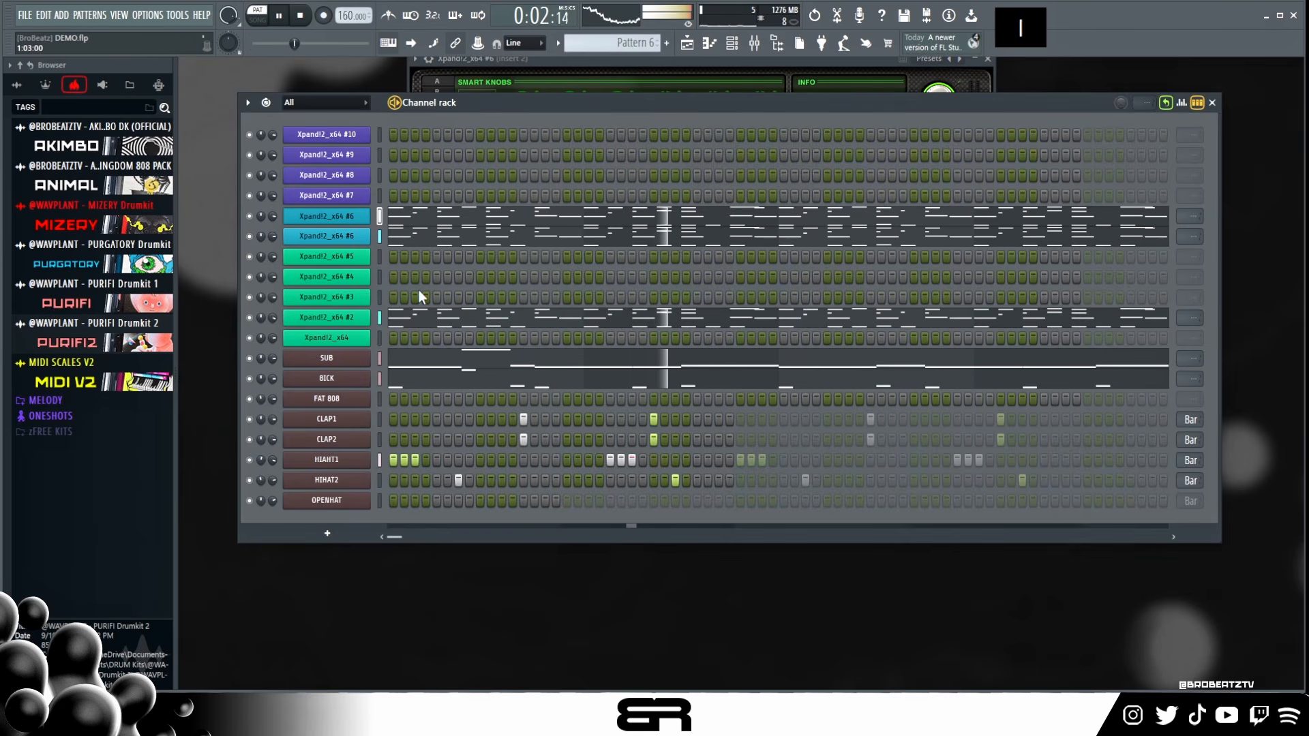
key("space")
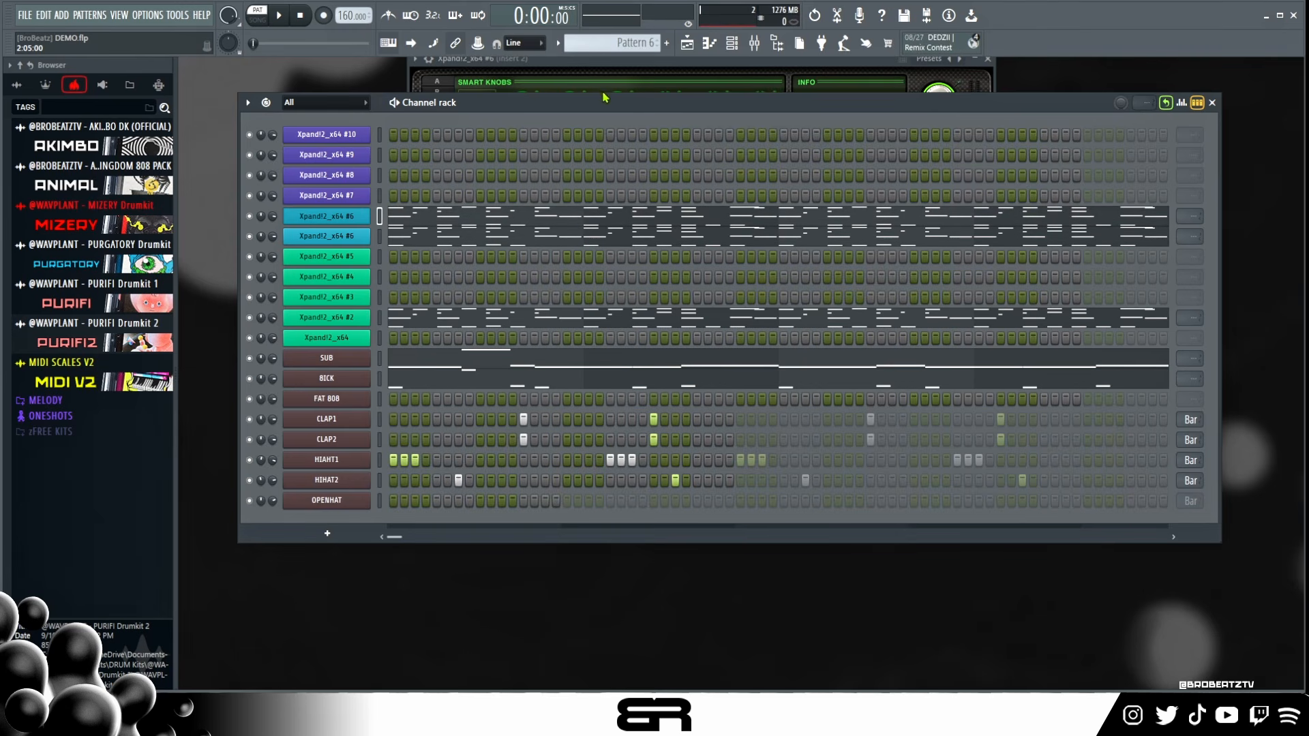
- Switch to Pattern 7 and open the Xpand!2_x64 #10 and Xpand!2_x64 #9 instruments for viewing
left_click_drag(606, 109, 603, 118)
scroll(579, 40, "up", 1)
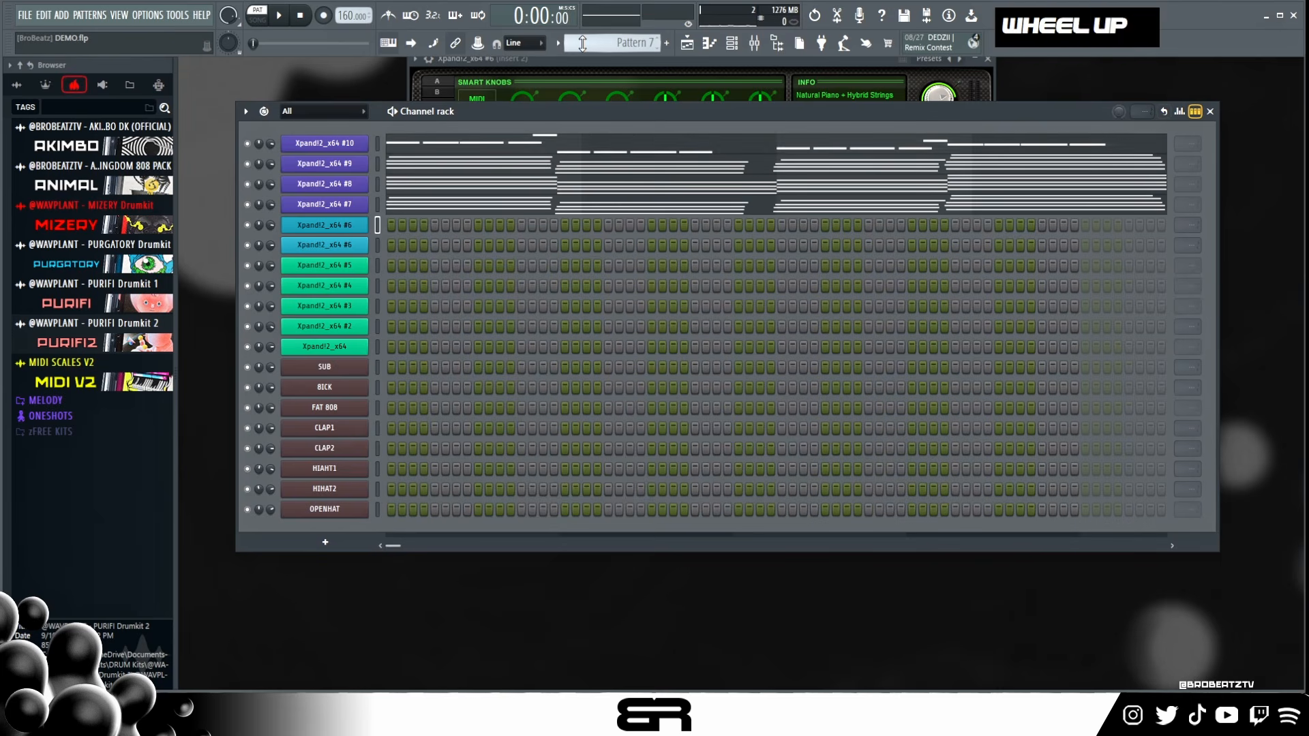
left_click(353, 144)
left_click_drag(742, 64, 683, 78)
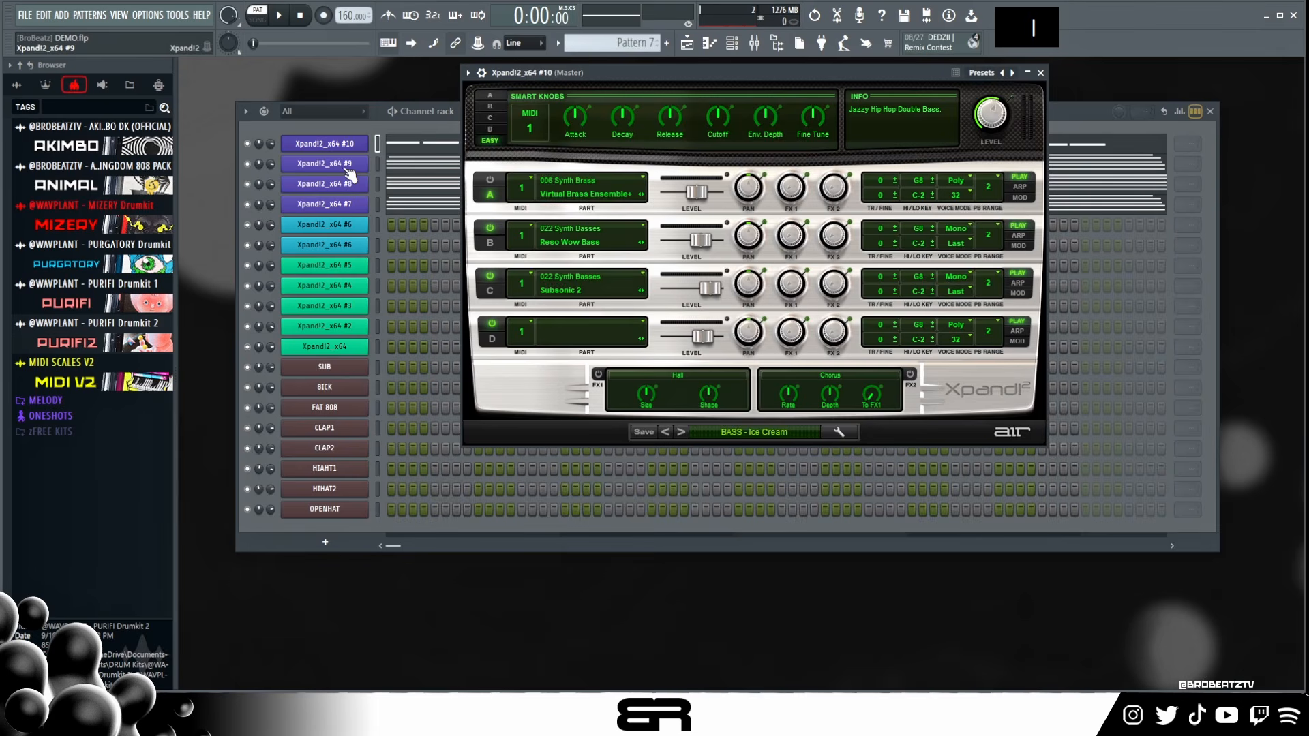
left_click(347, 165)
left_click_drag(732, 193, 751, 111)
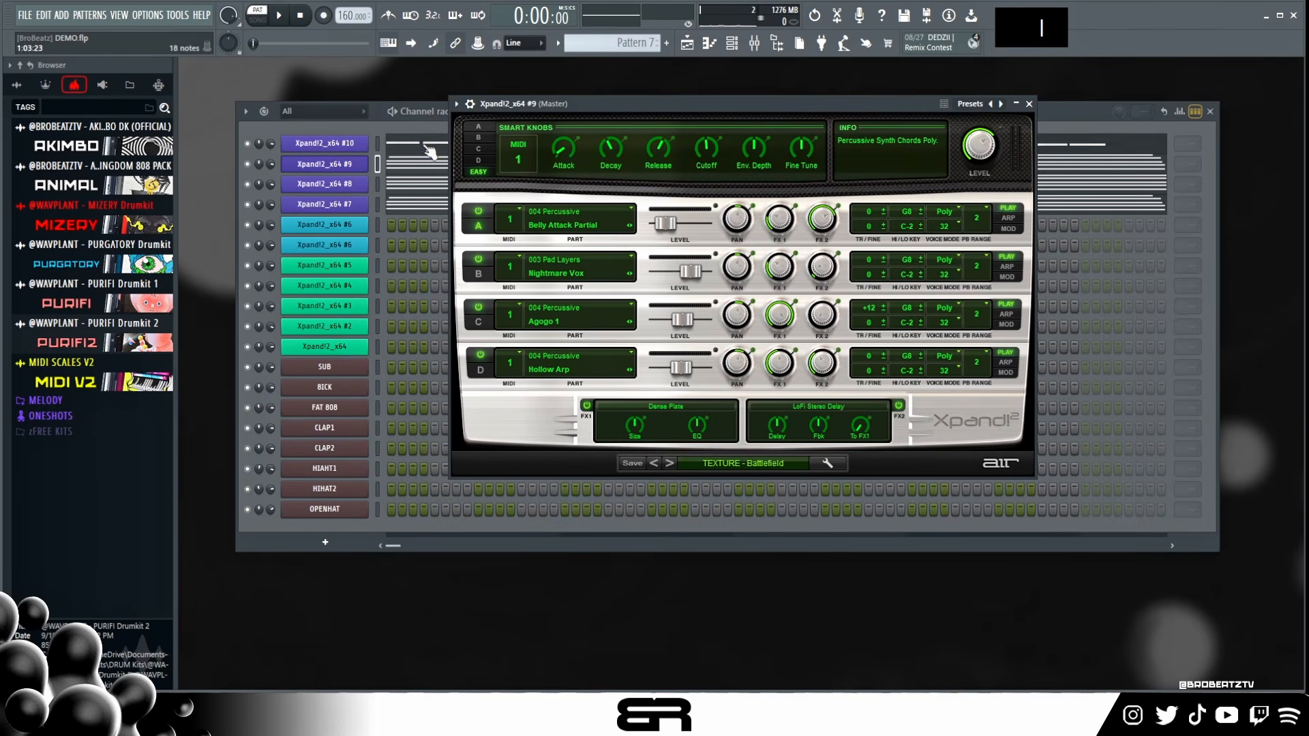
- Open the Xpand!2_x64 #8 instrument and browse its user presets to the 0_STOCK folder of the ANOMALY Xpand!2 Bank
left_click(348, 188)
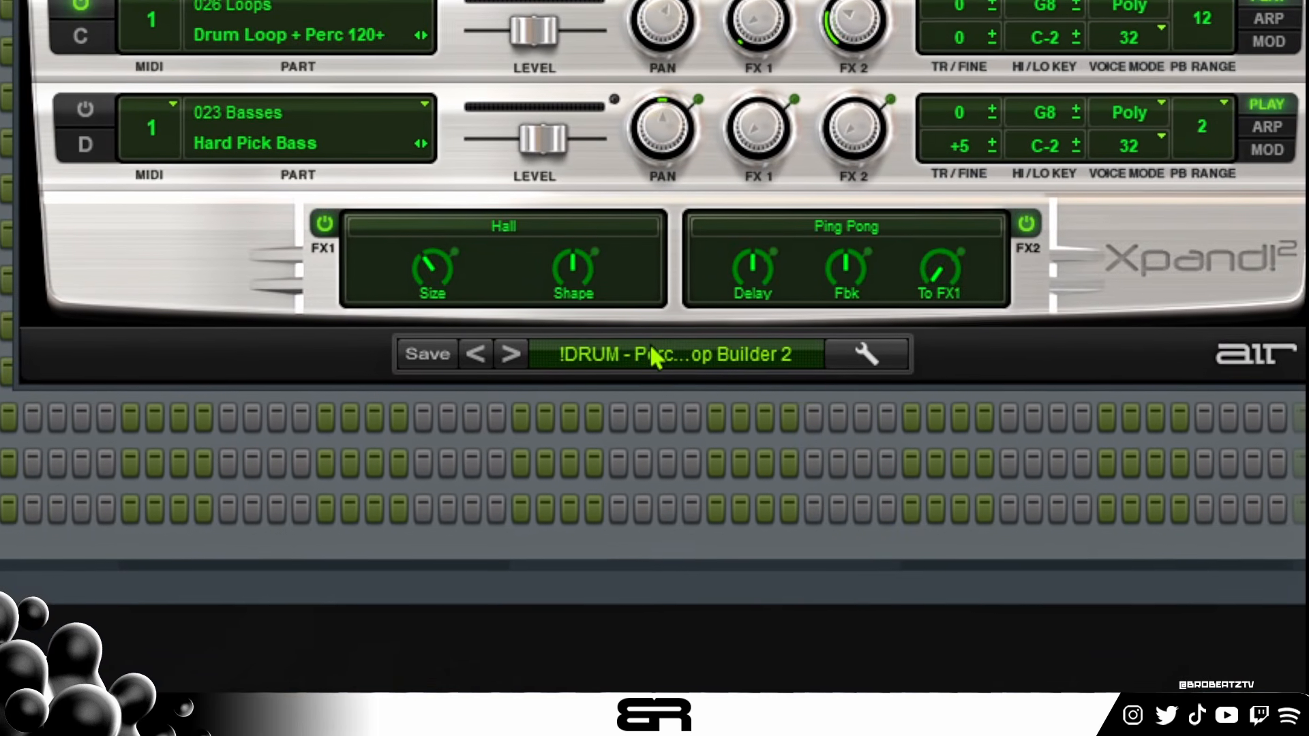
left_click(654, 356)
mouse_move(664, 382)
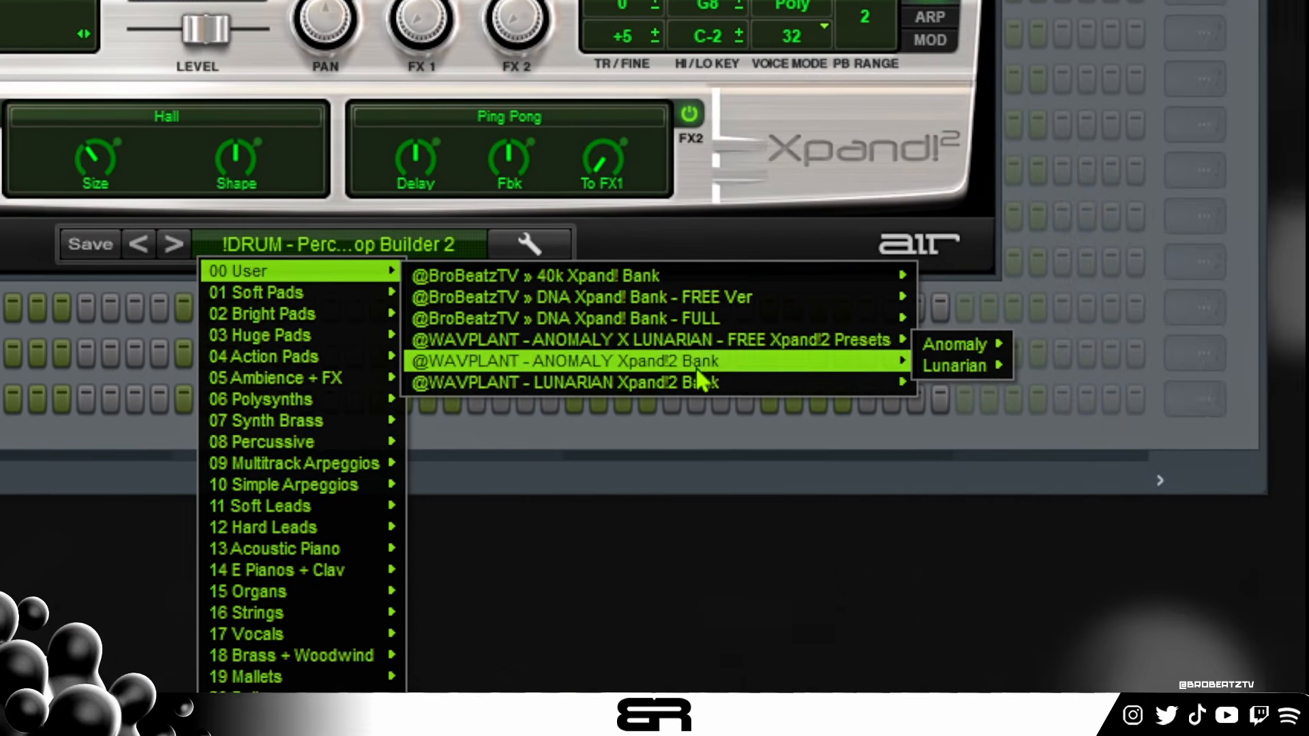
mouse_move(784, 361)
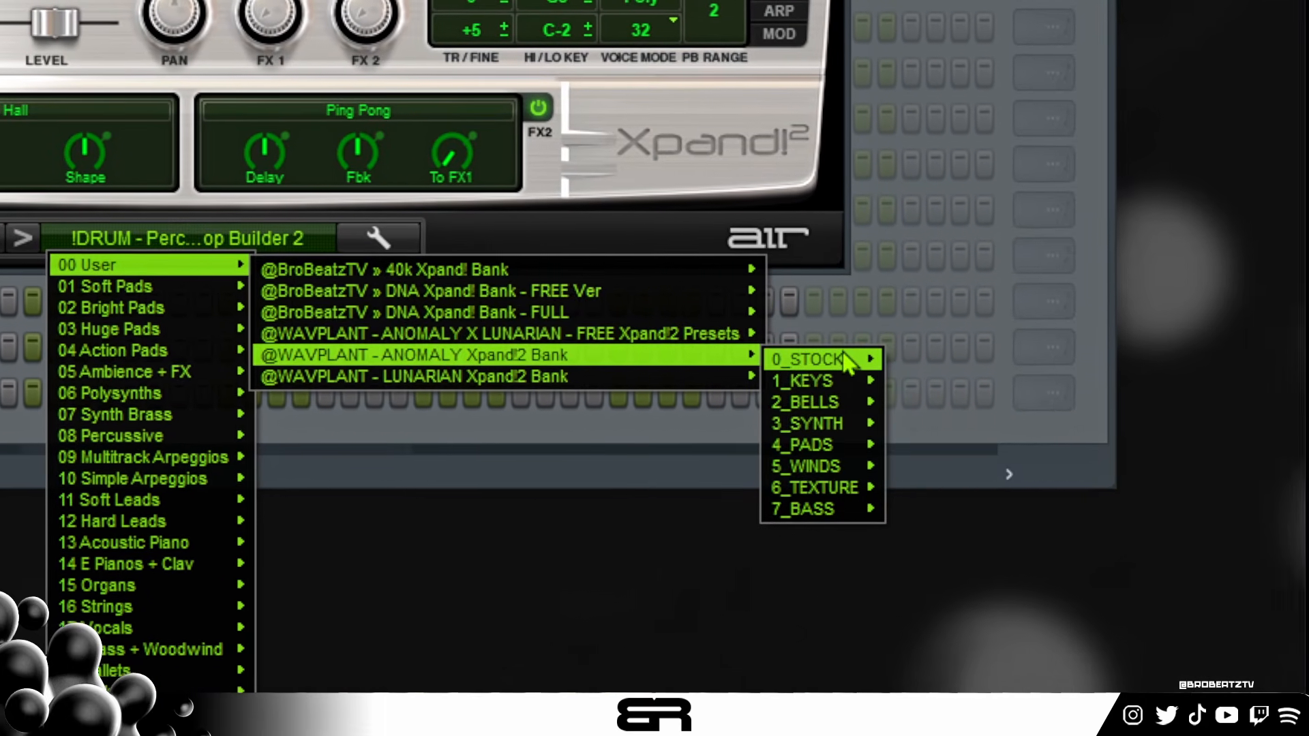
mouse_move(957, 366)
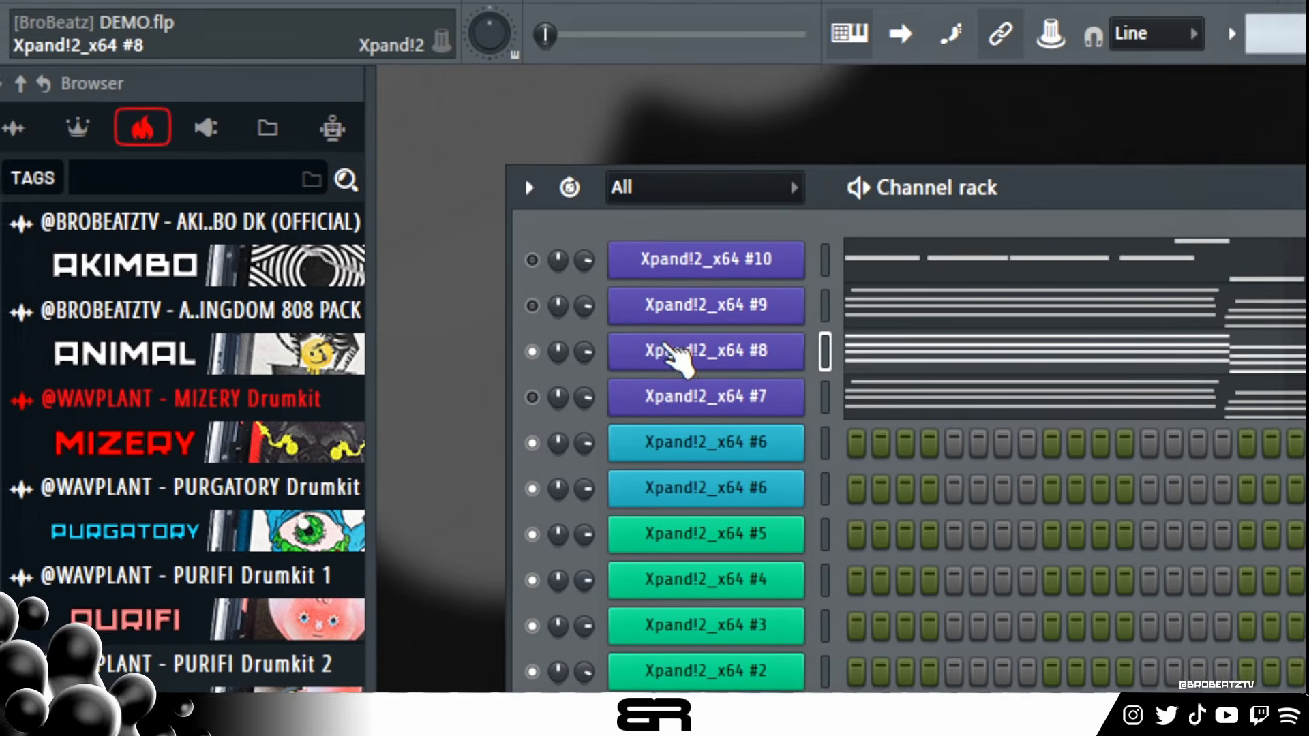
- Reopen the Xpand!2_x64 #8 instrument and turn on its part D (Hard Pick Bass)
left_click(728, 329)
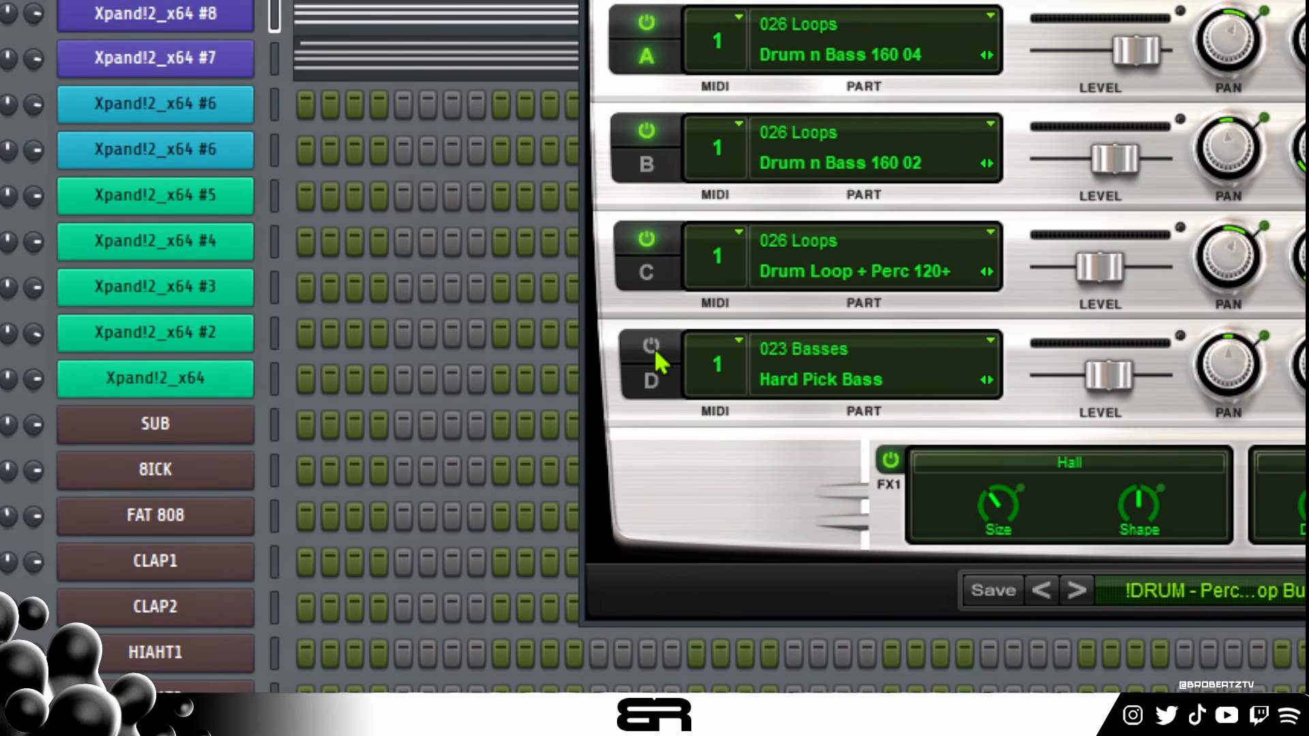
left_click(653, 351)
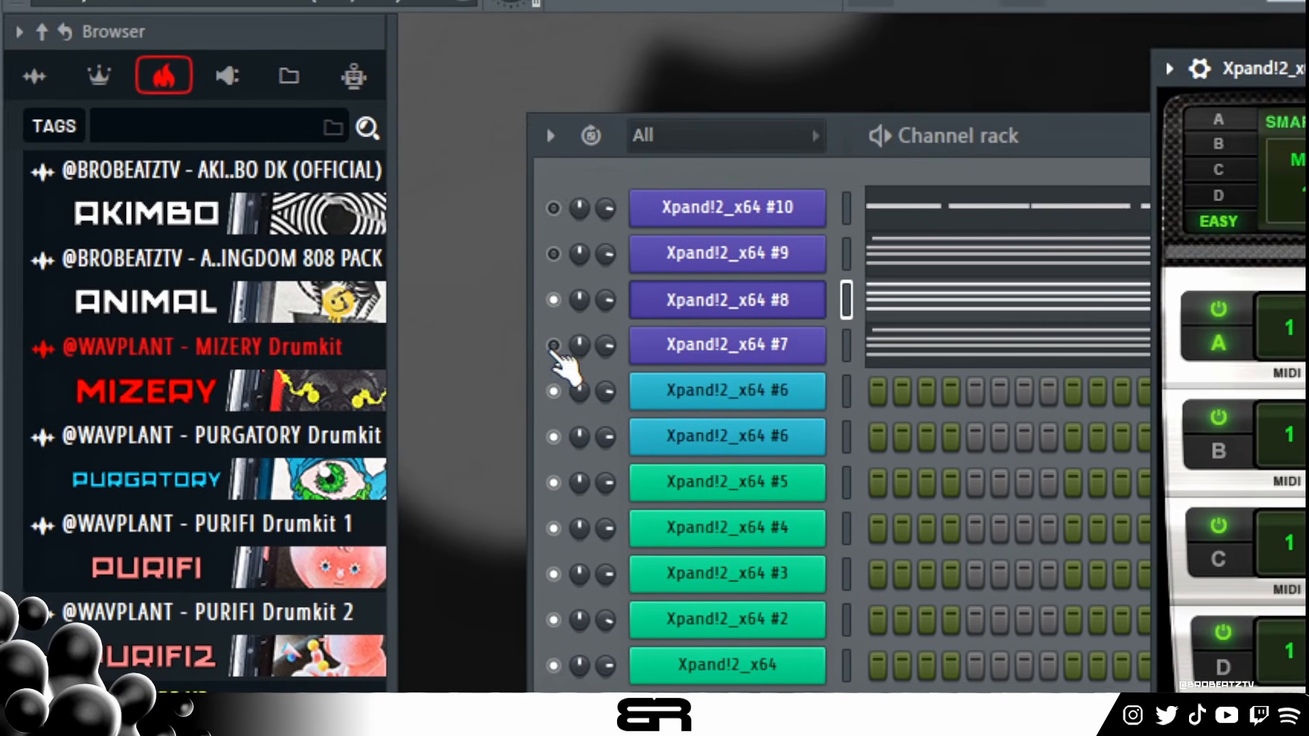
- Unmute and open Xpand!2_x64 #7 and Xpand!2_x64 #9 one after the other while Pattern 7 plays, and stop playback
left_click(553, 346)
left_click(756, 350)
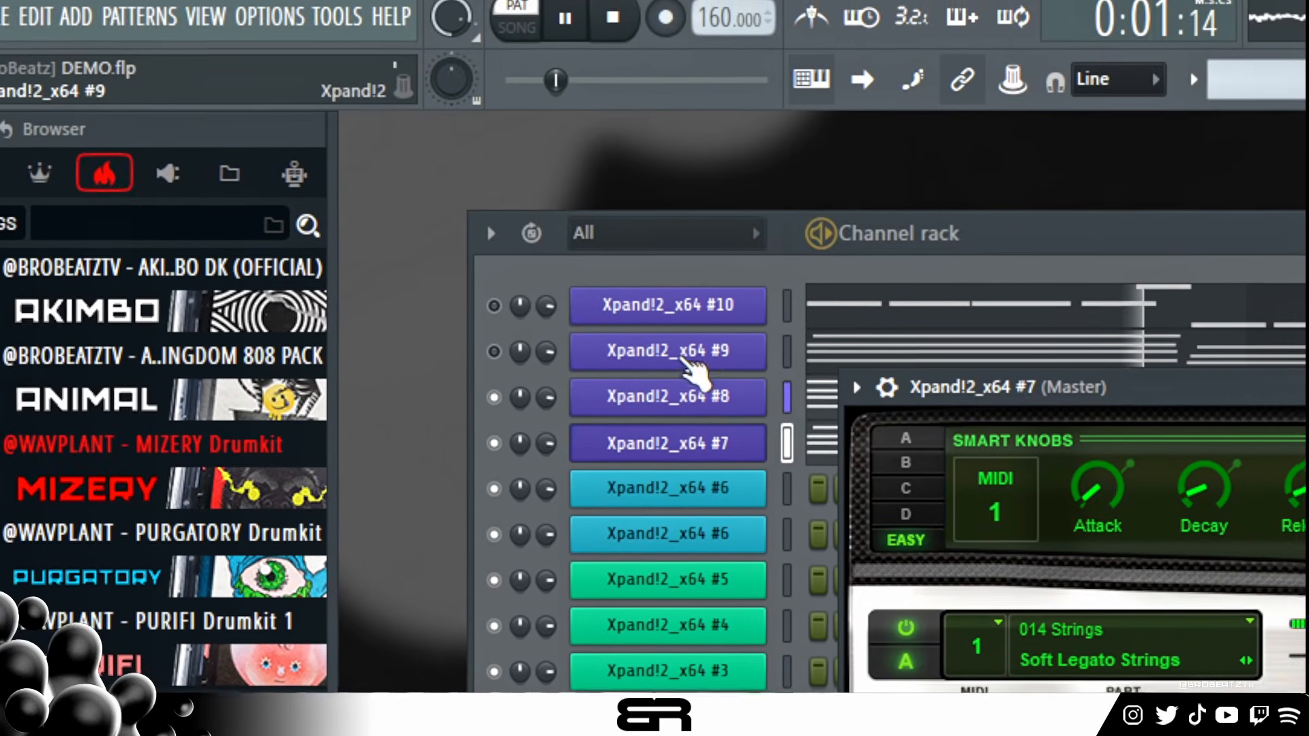
left_click(690, 370)
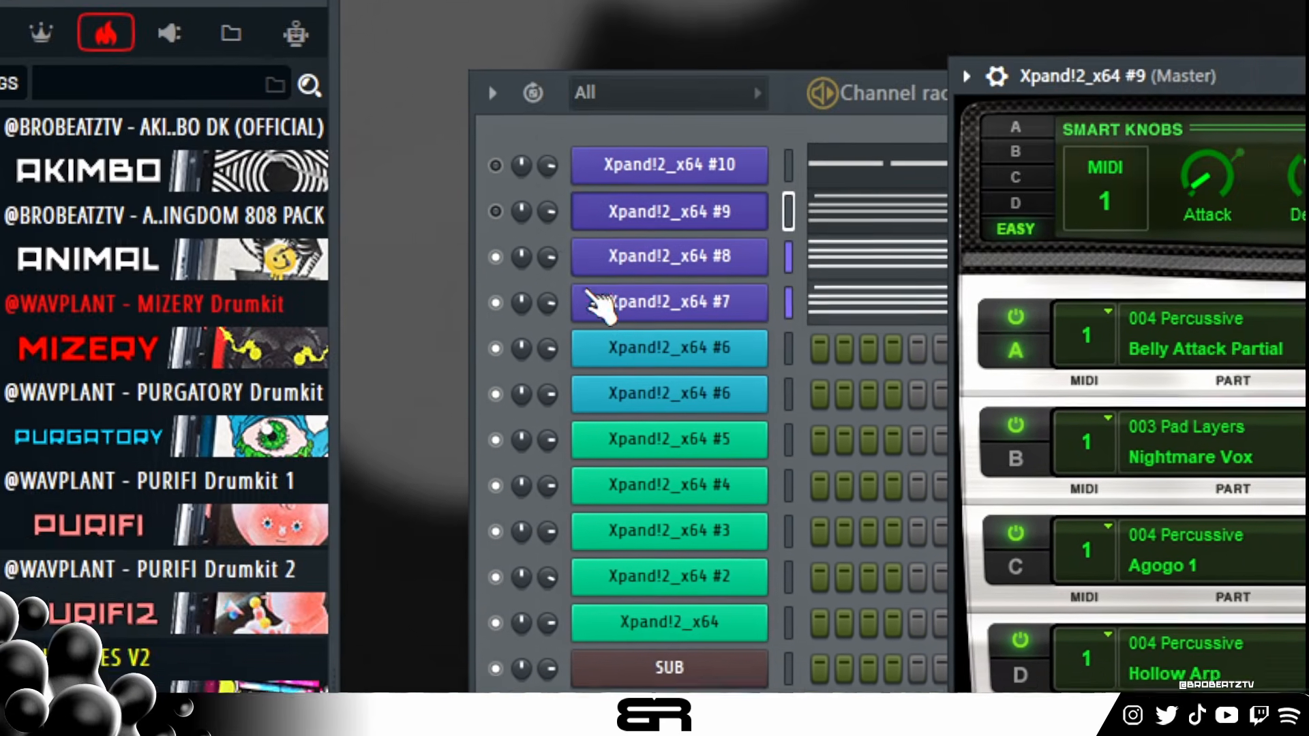
left_click(495, 211)
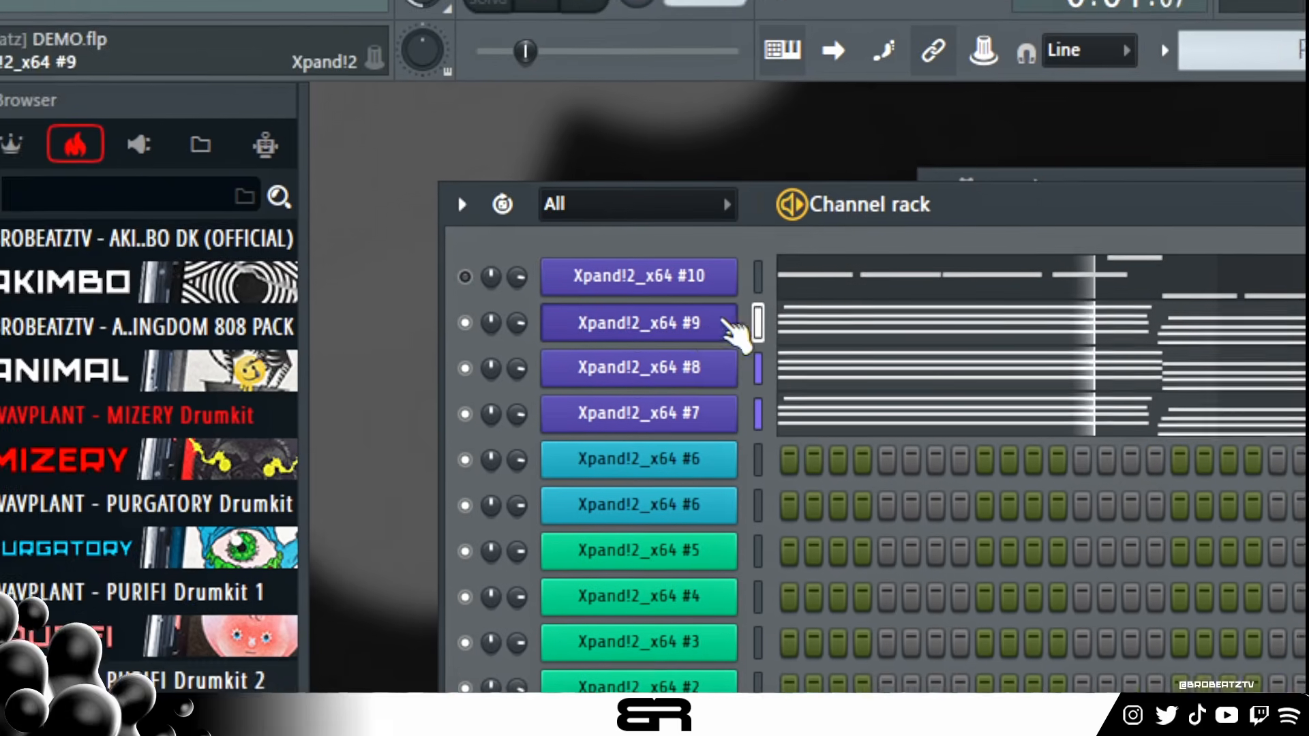
key("space")
- Unmute Xpand!2_x64 #10 and listen to Pattern 7 with all four purple channels
left_click(475, 273)
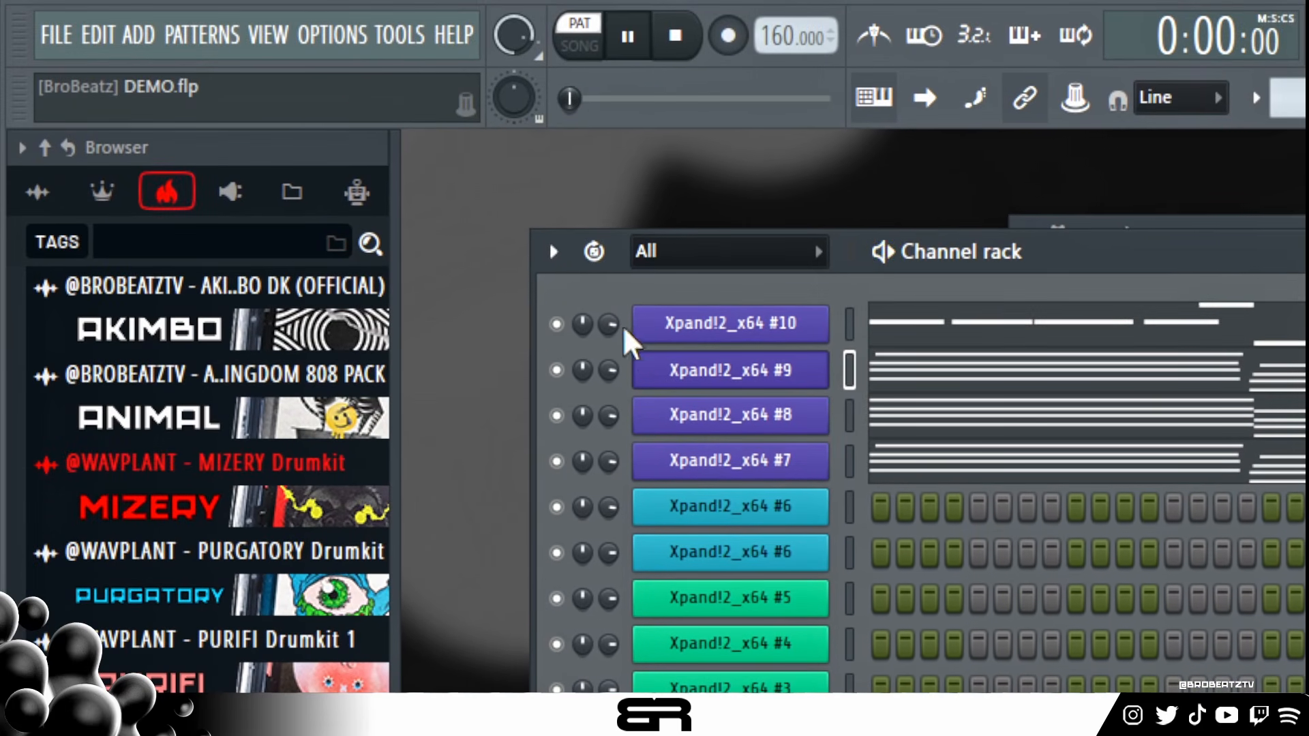
key("space")
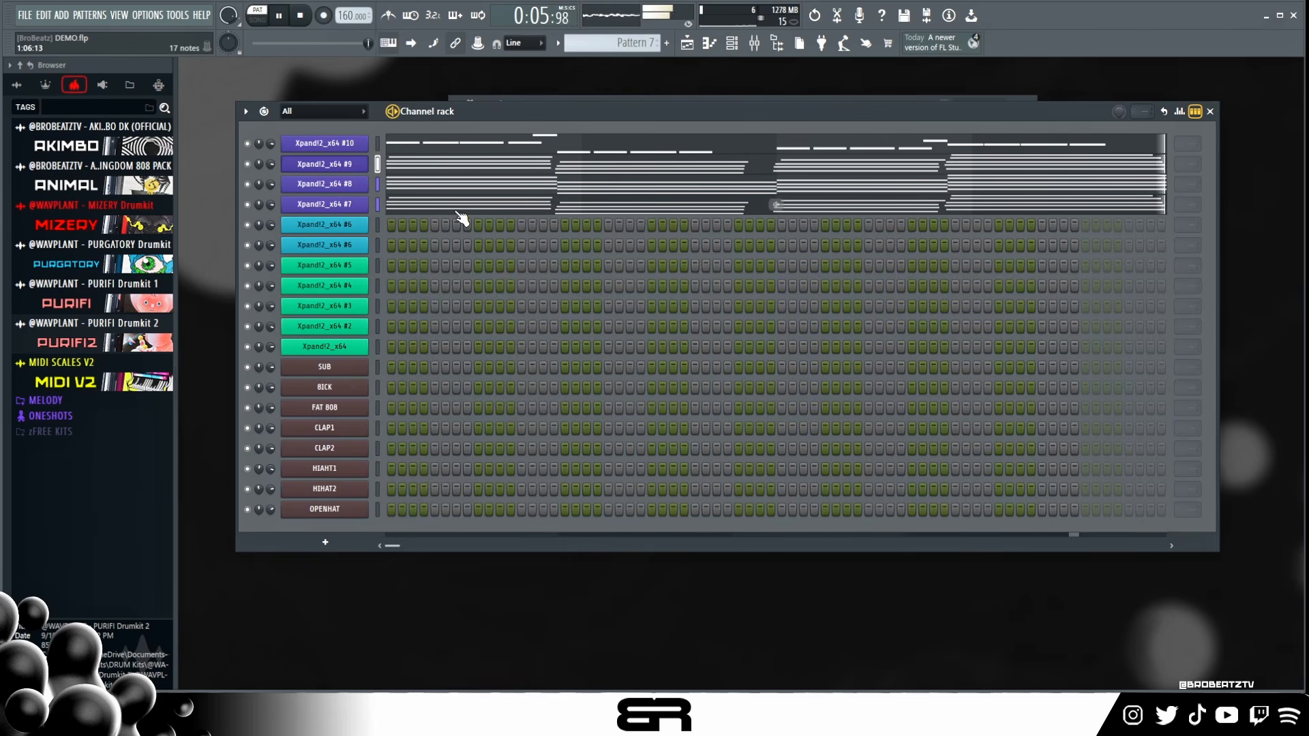
key("space")
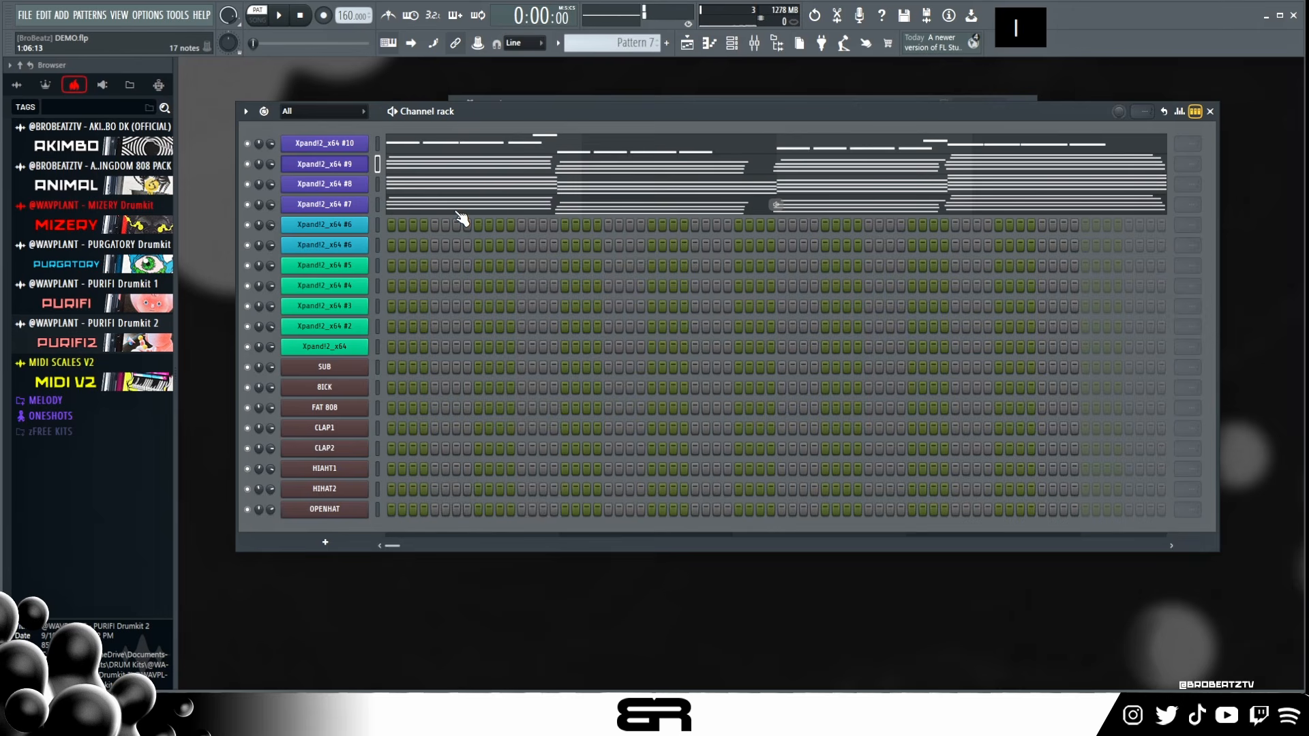
- Listen briefly to Pattern 1 and switch back to Pattern 6
scroll(622, 43, "down", 6)
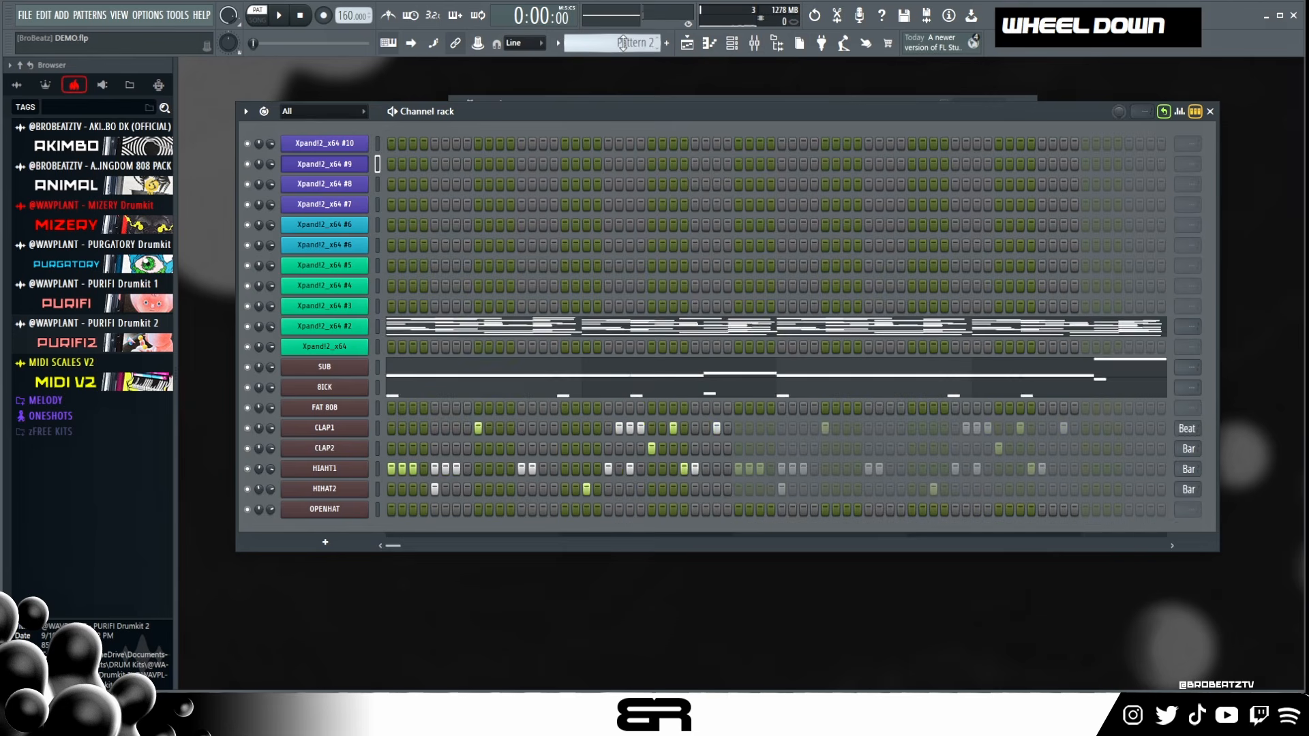
key("space")
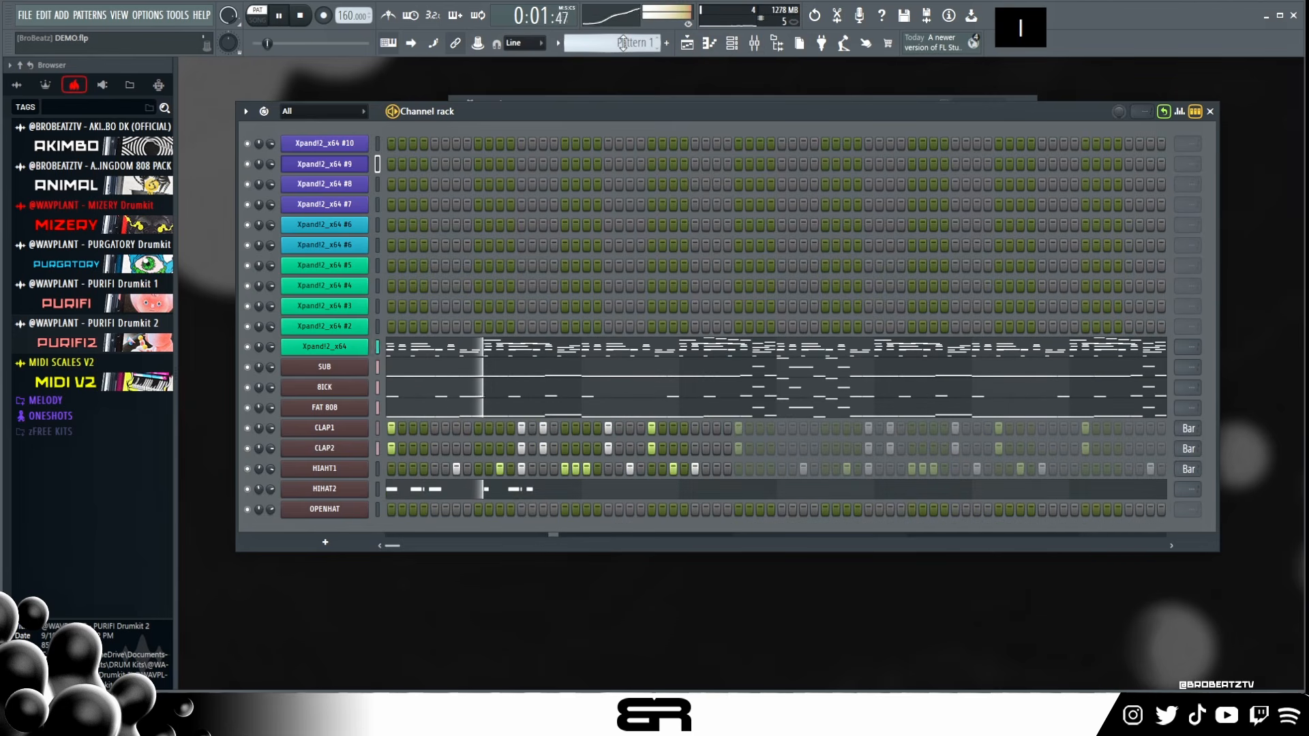
key("space")
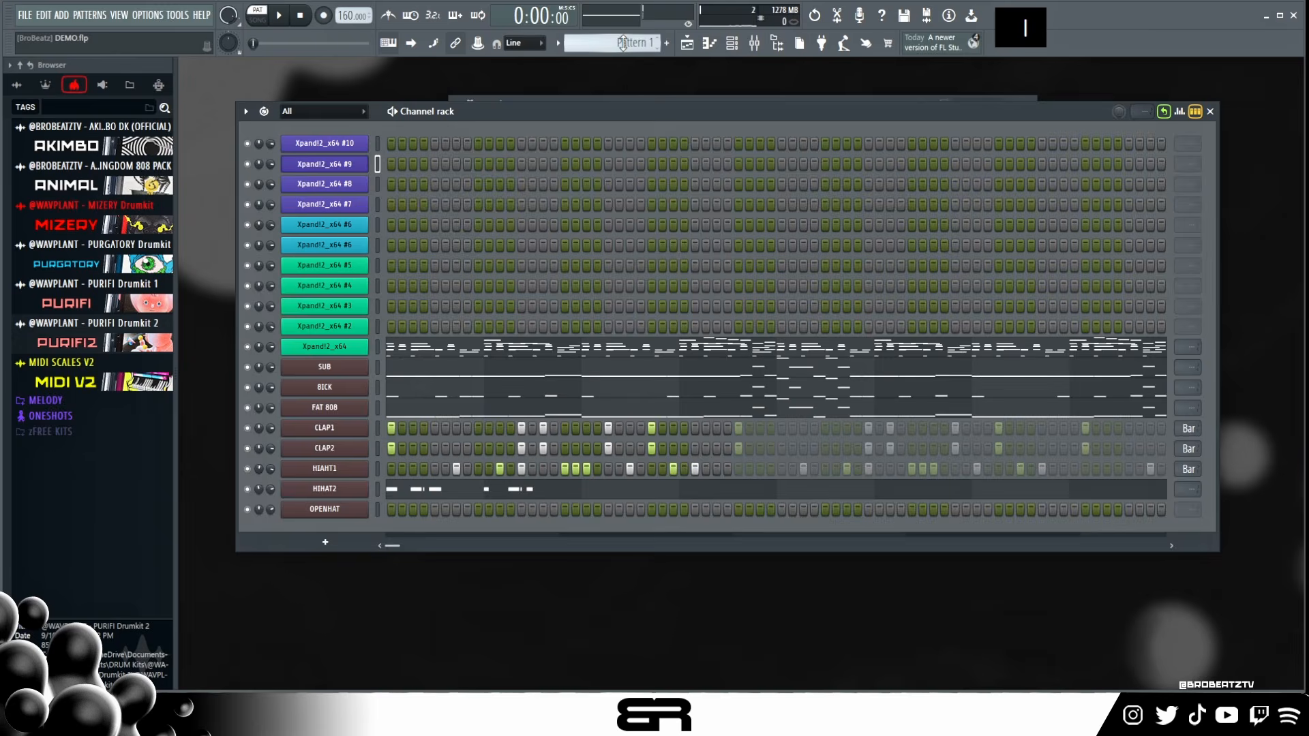
scroll(623, 43, "up", 5)
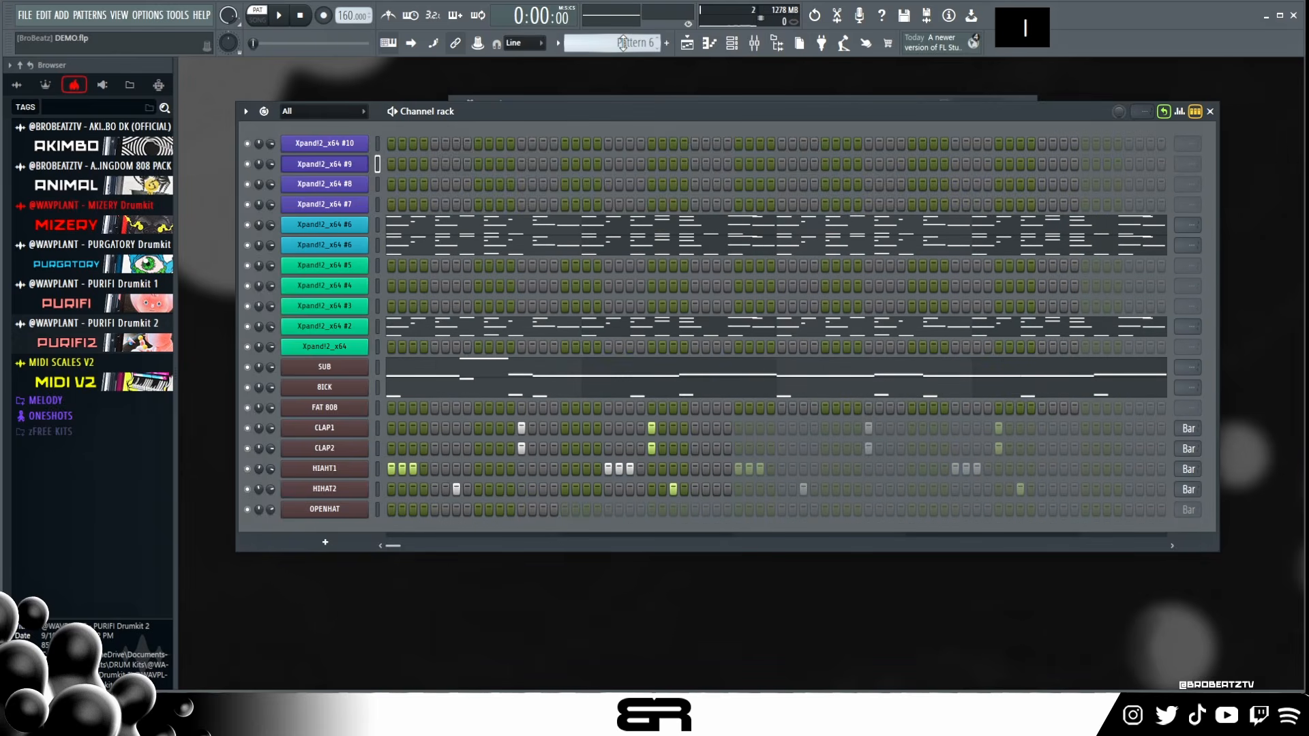